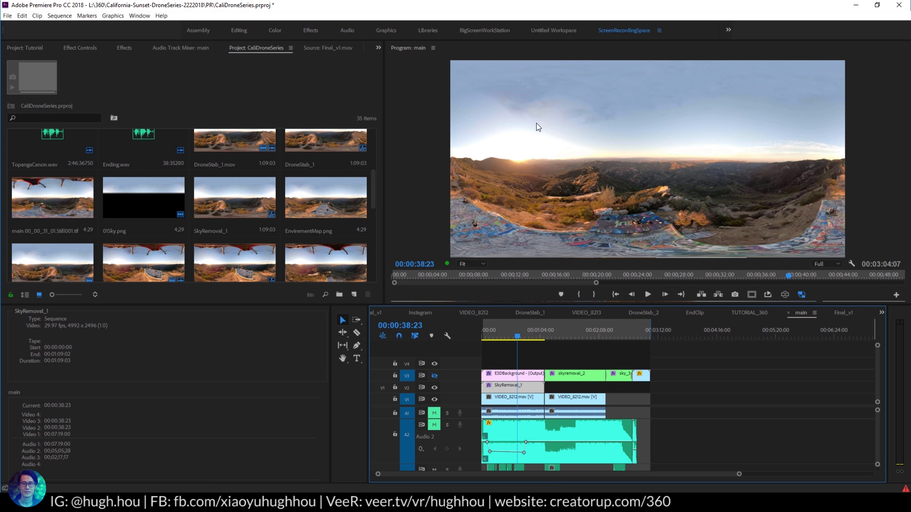
# Split the SkyRemoval_1 clip on track V2 at 00:00:08:20.
pyautogui.press('Home')
pyautogui.press('=')
pyautogui.press('=')
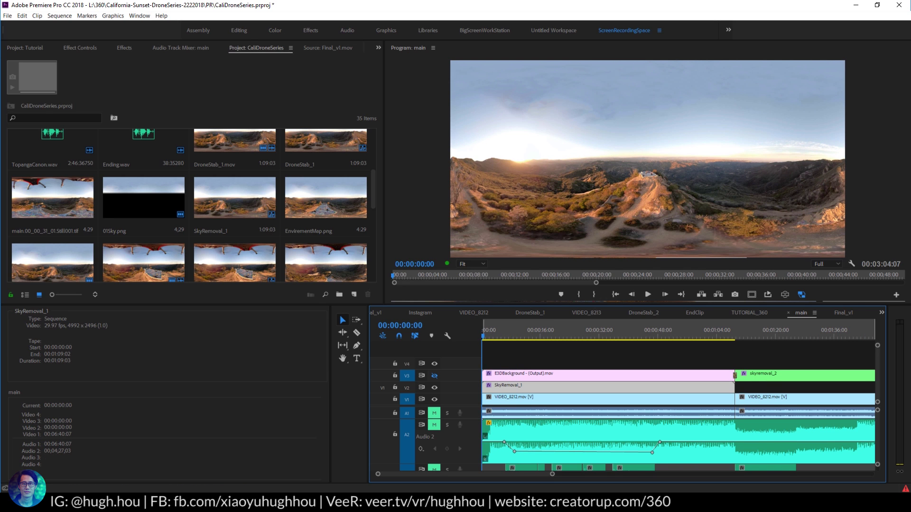
pyautogui.click(490, 337)
pyautogui.moveTo(490, 337)
pyautogui.mouseDown()
pyautogui.moveTo(612, 340)
pyautogui.moveTo(499, 343)
pyautogui.mouseUp()
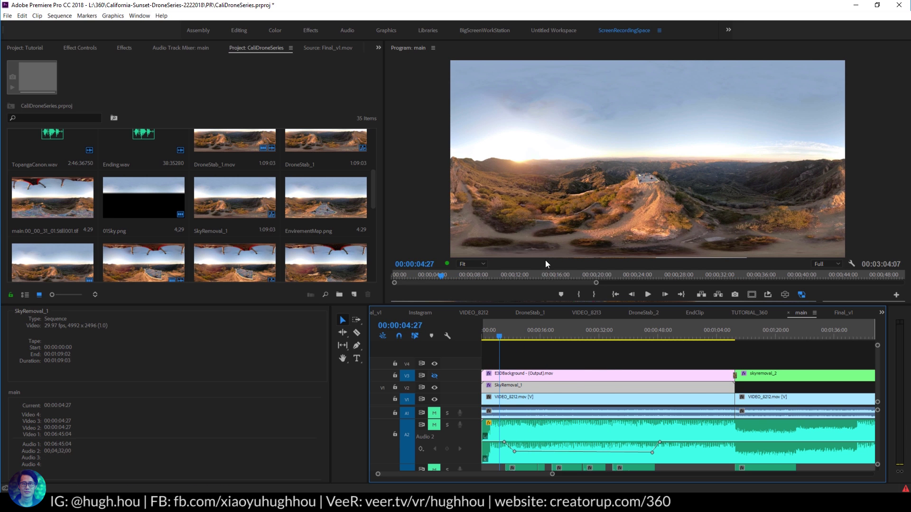
pyautogui.moveTo(500, 341)
pyautogui.mouseDown()
pyautogui.moveTo(549, 339)
pyautogui.moveTo(505, 343)
pyautogui.moveTo(513, 342)
pyautogui.mouseUp()
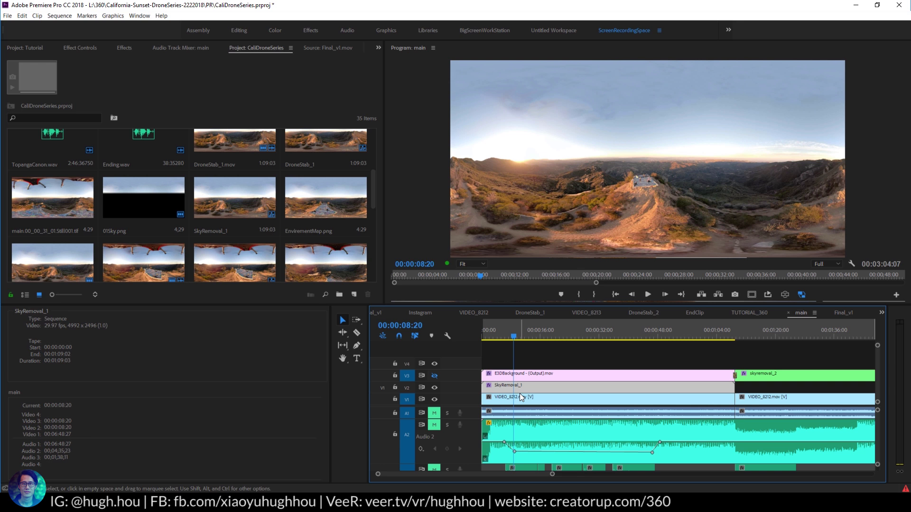
pyautogui.press('c')
pyautogui.click(514, 387)
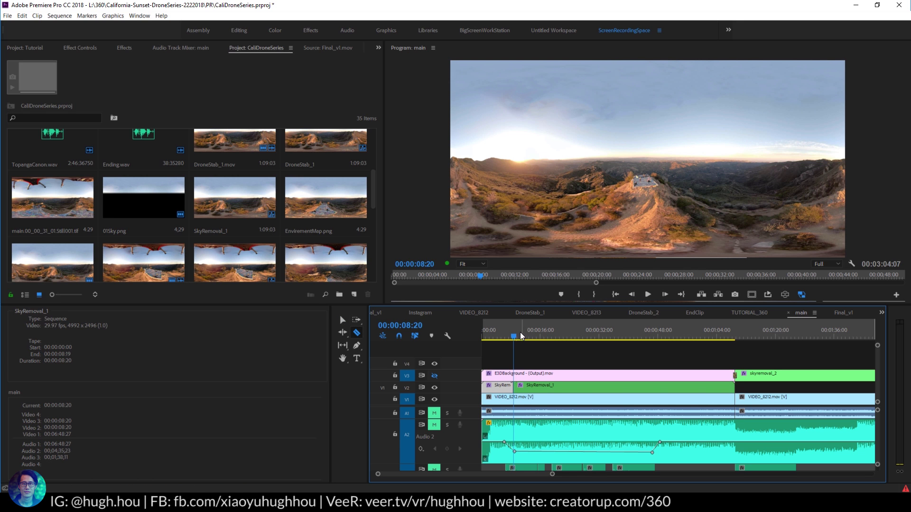
# Split the rest of the SkyRemoval_1 clip on V2 at 00:00:40:29 and select the middle segment.
pyautogui.moveTo(523, 336); pyautogui.dragTo(632, 338)
pyautogui.click(632, 386)
pyautogui.keyDown('shift'); pyautogui.click(613, 392); pyautogui.keyUp('shift')
pyautogui.keyDown('shift'); pyautogui.click(583, 393); pyautogui.keyUp('shift')
pyautogui.press('v')
pyautogui.click(569, 389)
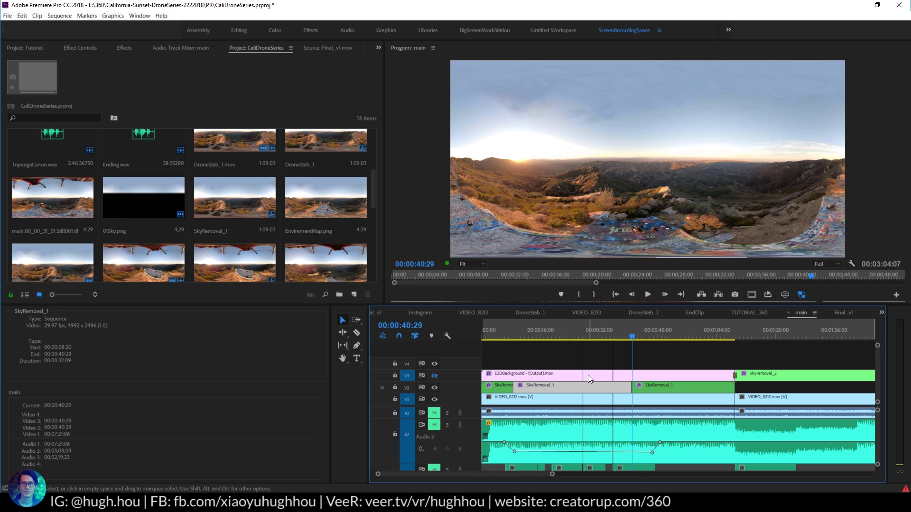
# Replace the middle SkyRemoval_1 segment with a linked After Effects composition and show the whole frame from its start.
pyautogui.hotkey('ctrl', 'z')
pyautogui.hotkey('ctrl', 'z')
pyautogui.rightClick(551, 386)
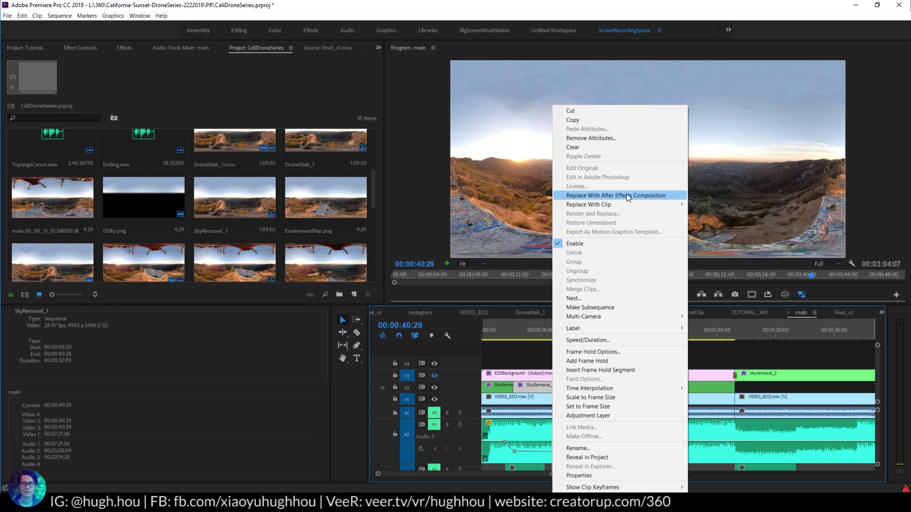
pyautogui.click(642, 196)
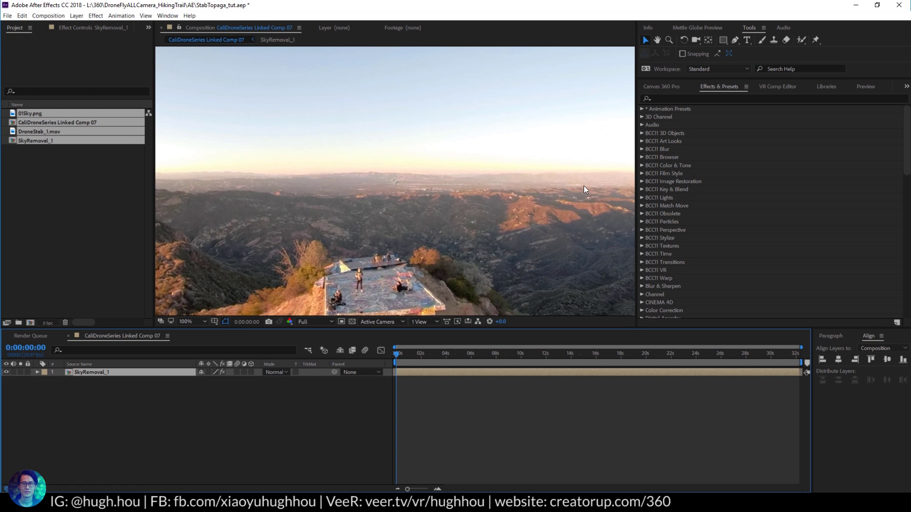
pyautogui.click(203, 322)
pyautogui.click(195, 332)
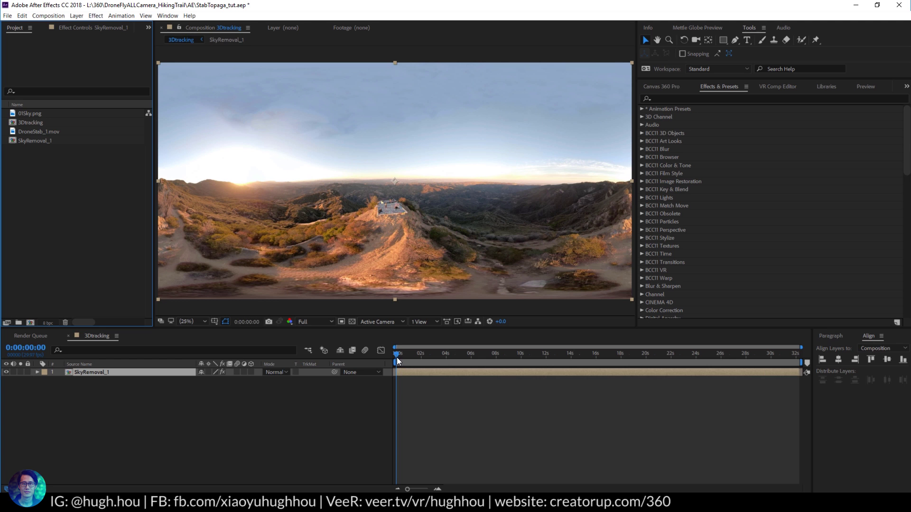
pyautogui.moveTo(397, 356)
pyautogui.mouseDown()
pyautogui.moveTo(568, 359)
pyautogui.moveTo(397, 358)
pyautogui.mouseUp()
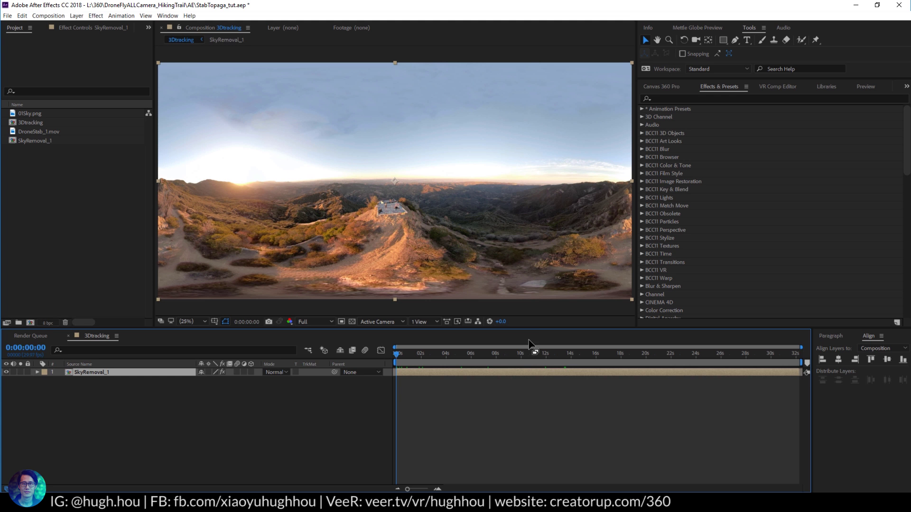
# Bring up the Canvas 360 Pro plug-in, look over its torusmedialabs.com homepage in the browser, and return to After Effects.
pyautogui.click(657, 86)
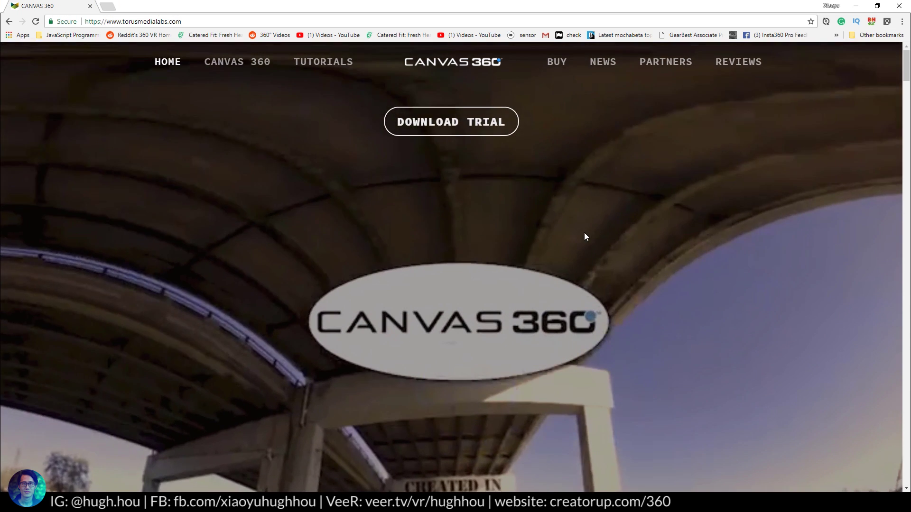
pyautogui.scroll(-8, 590, 224)
pyautogui.scroll(8, 591, 224)
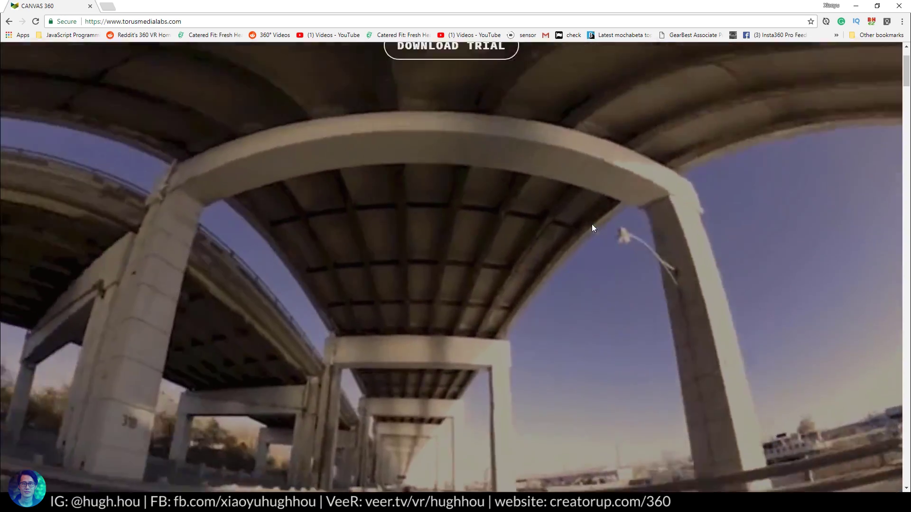
pyautogui.scroll(-8, 592, 224)
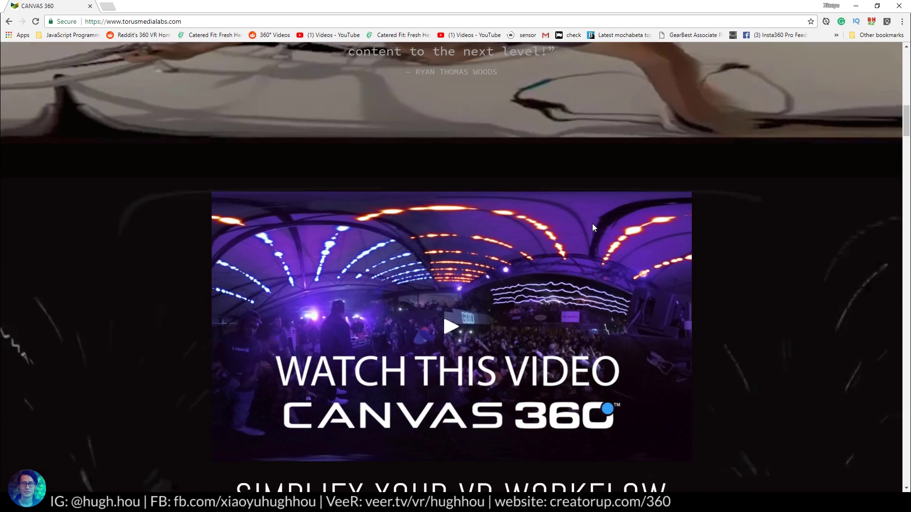
pyautogui.scroll(8, 593, 224)
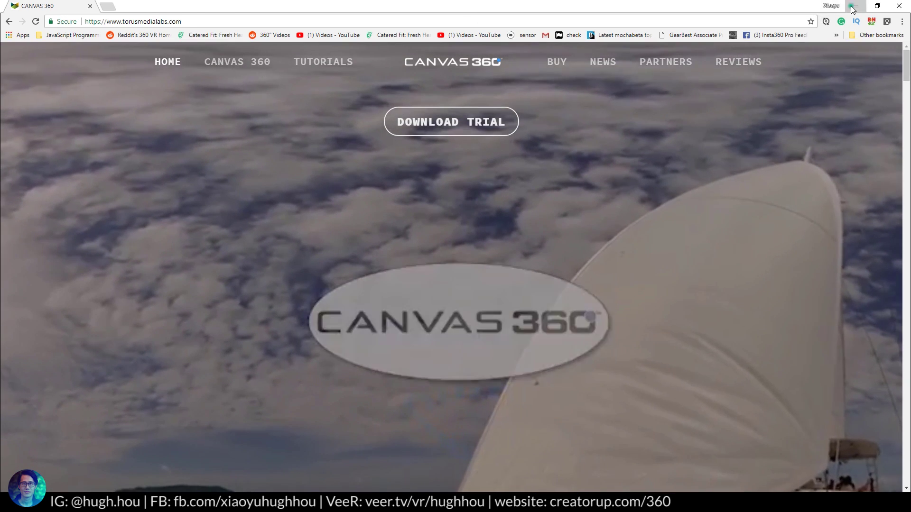
pyautogui.click(854, 6)
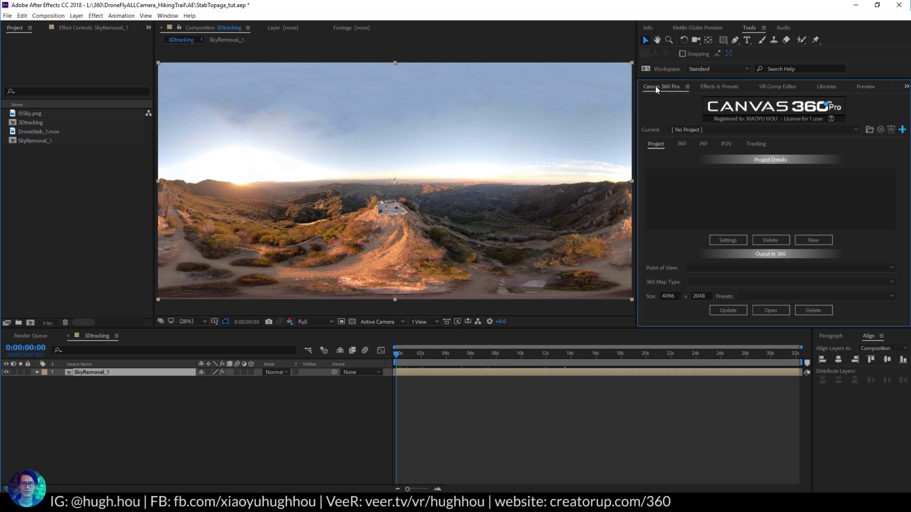
pyautogui.click(166, 16)
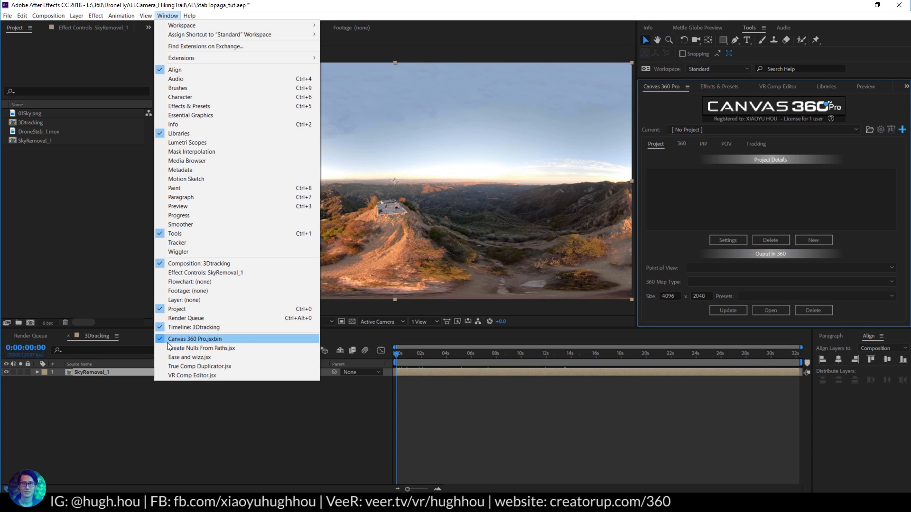
pyautogui.click(622, 70)
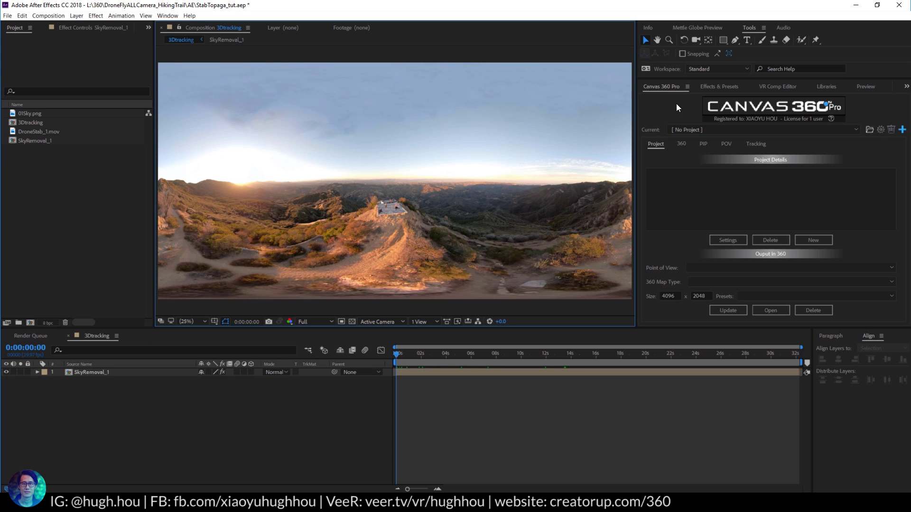
# Create a Canvas 360 project named 3DTrack from the SkyRemoval_1 composition with the Equirectangular (Long-Lat) map type.
pyautogui.click(855, 130)
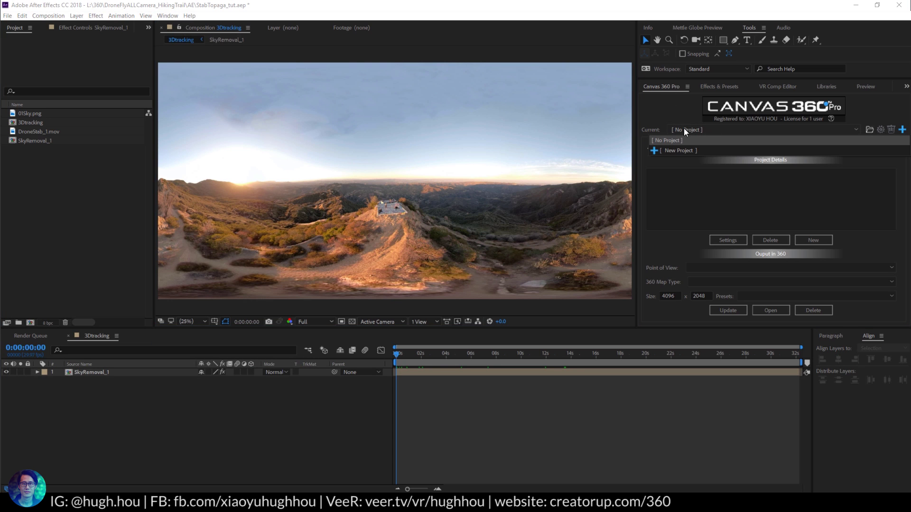
pyautogui.click(651, 151)
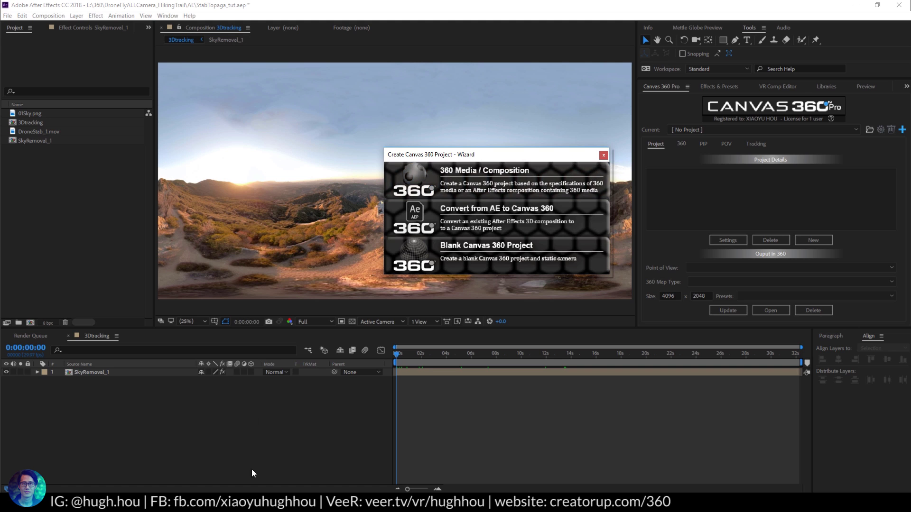
pyautogui.click(455, 186)
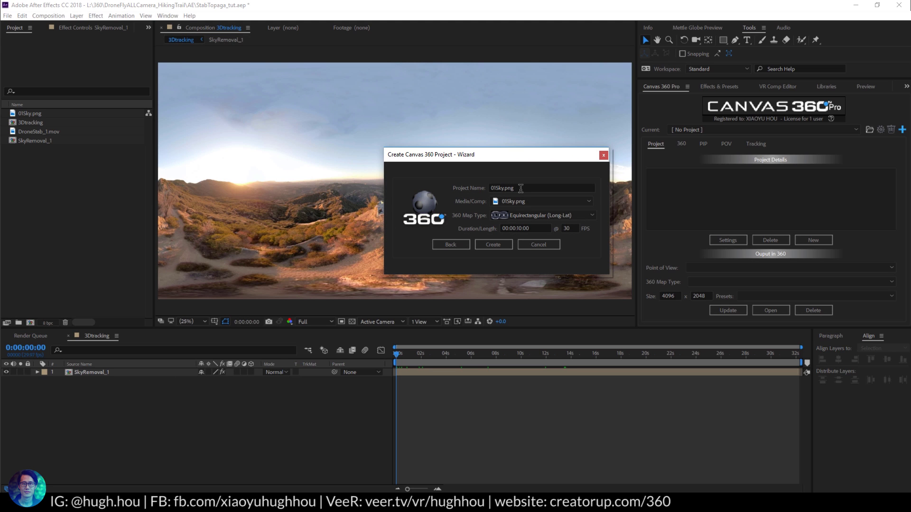
pyautogui.doubleClick(520, 186)
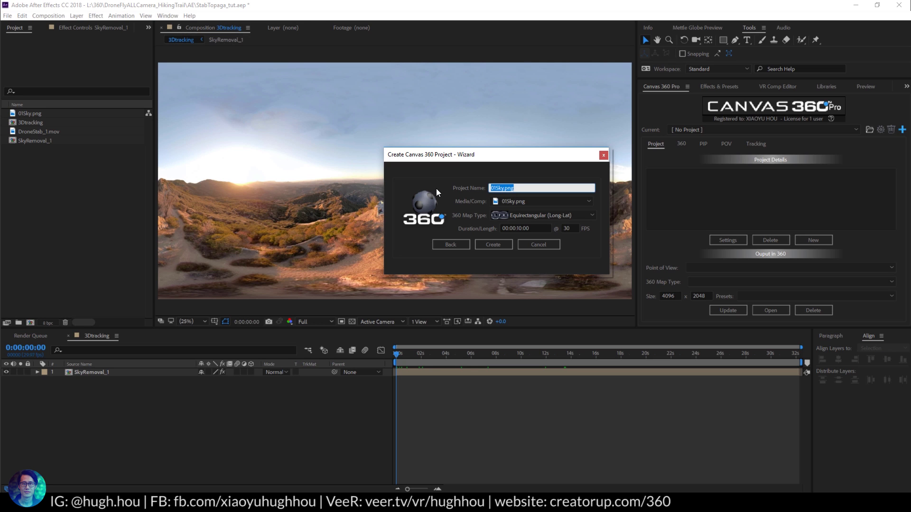
pyautogui.write('3DTrack')
pyautogui.click(505, 202)
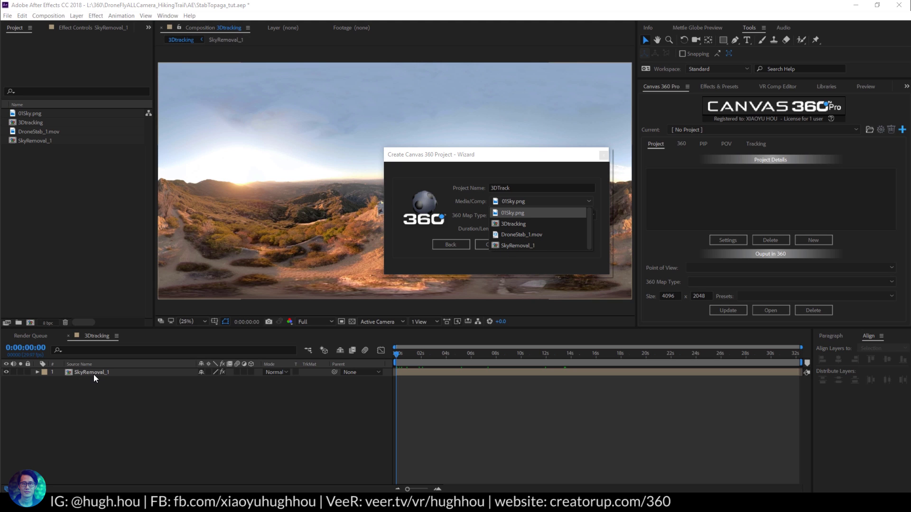
pyautogui.click(526, 246)
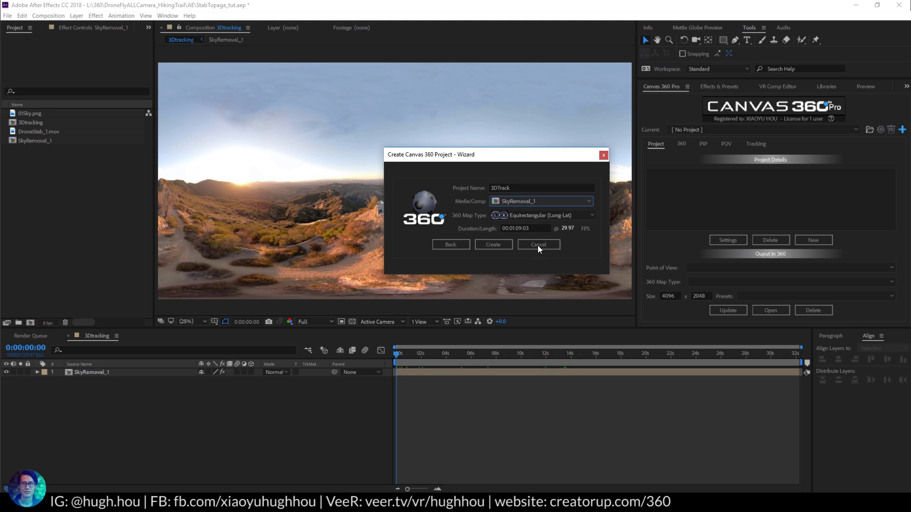
pyautogui.click(497, 245)
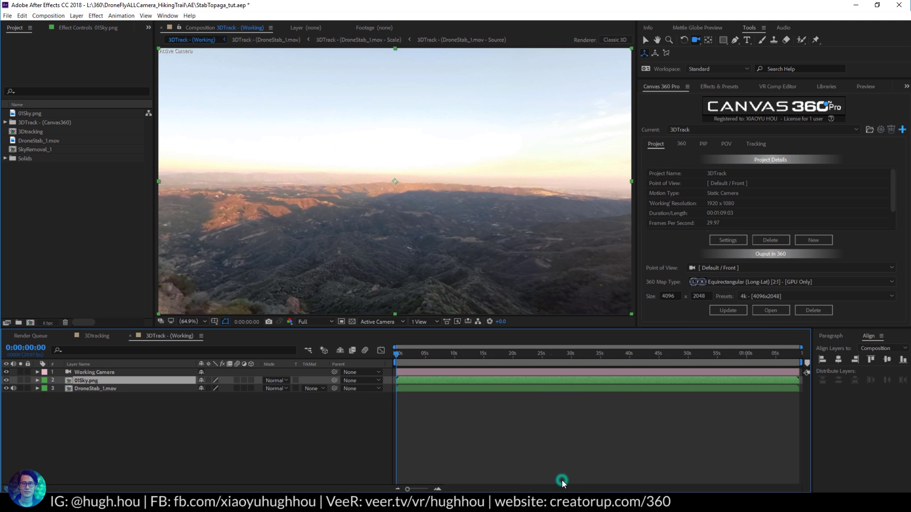
# Rotate the working camera to frame the hilltop platform and preview the framing up to about 19 seconds.
pyautogui.click(85, 389)
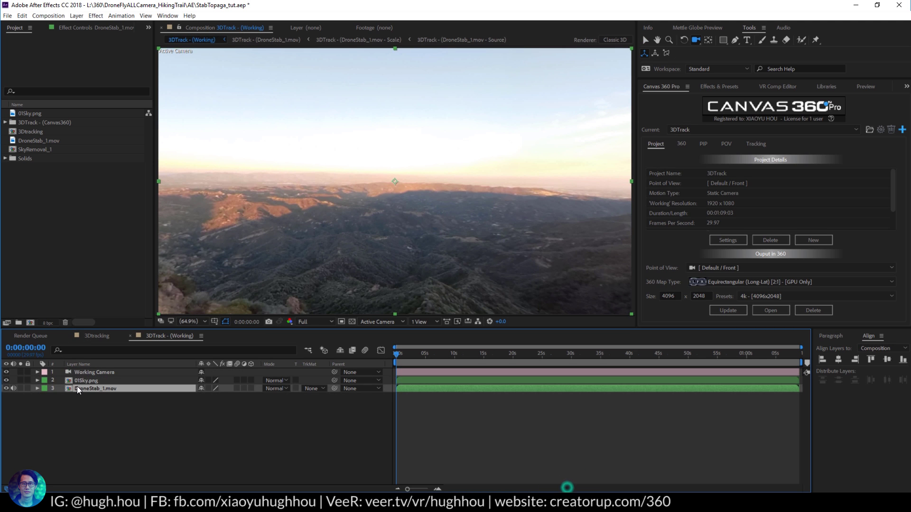
pyautogui.moveTo(422, 212); pyautogui.dragTo(481, 216)
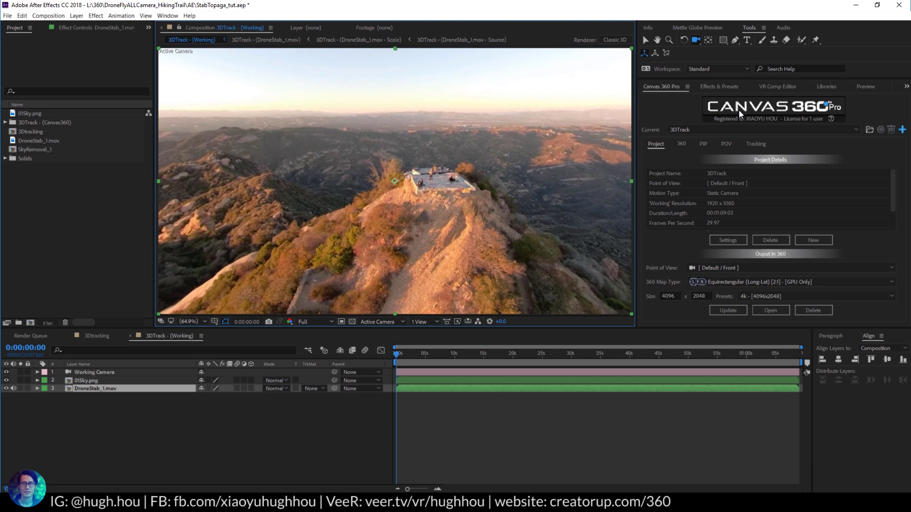
pyautogui.moveTo(522, 275); pyautogui.dragTo(531, 268)
pyautogui.moveTo(433, 209); pyautogui.dragTo(357, 186)
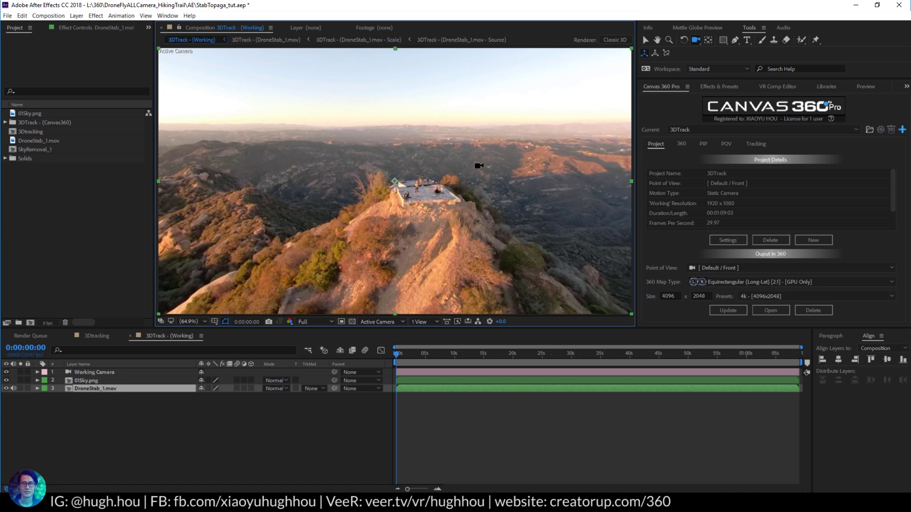
pyautogui.moveTo(410, 256); pyautogui.dragTo(422, 215)
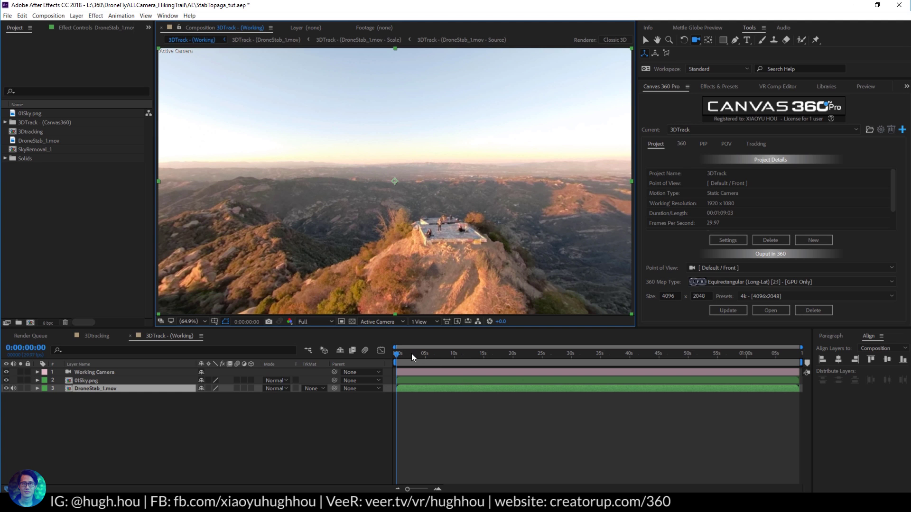
pyautogui.moveTo(398, 354); pyautogui.dragTo(511, 353)
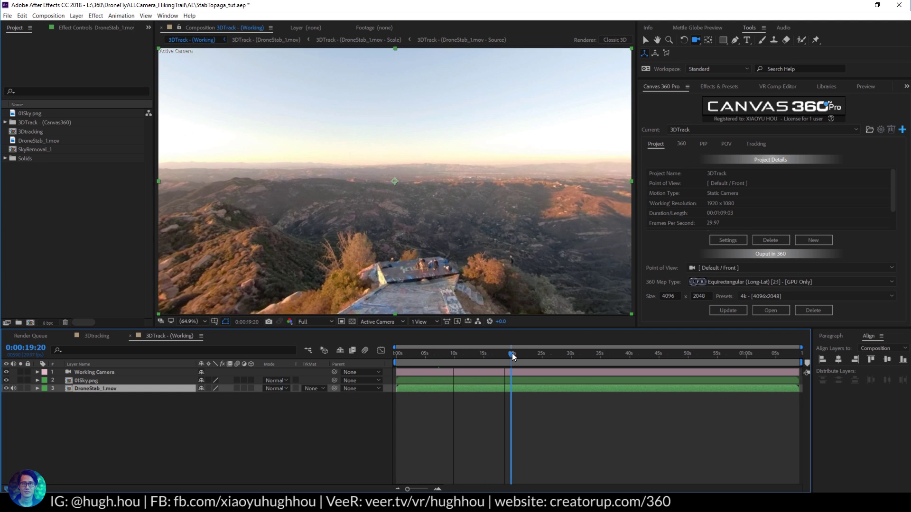
pyautogui.press('Home')
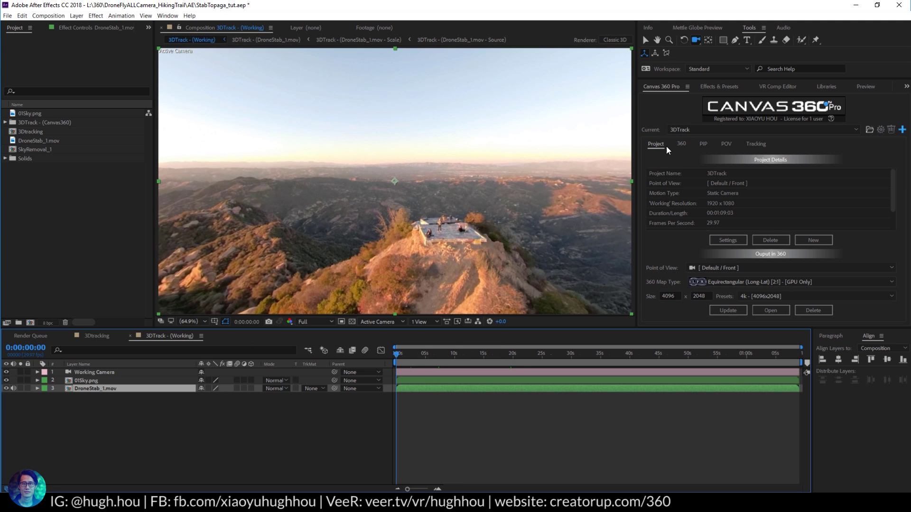
# Open the Canvas 360 POV settings, fine-tune the camera angle on the platform, and check the framing up to about 31 seconds.
pyautogui.click(724, 145)
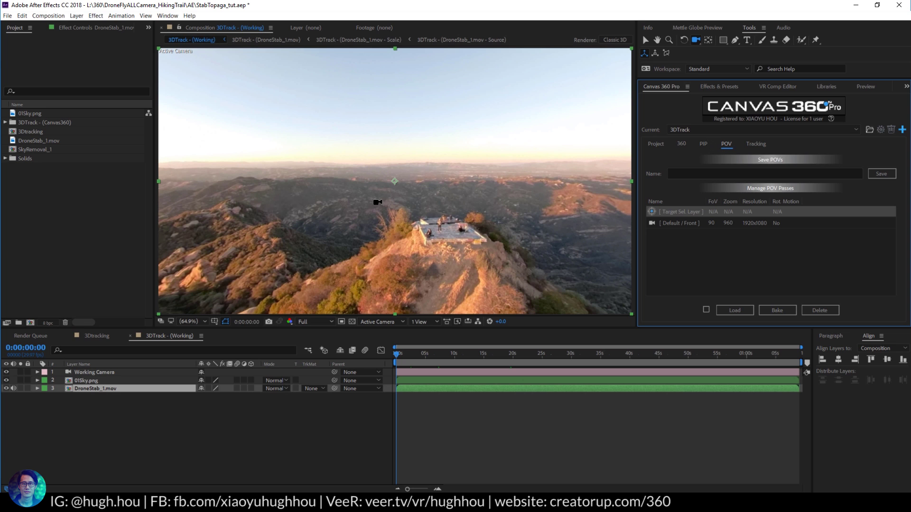
pyautogui.moveTo(427, 212); pyautogui.dragTo(426, 213)
pyautogui.moveTo(401, 357); pyautogui.dragTo(584, 364)
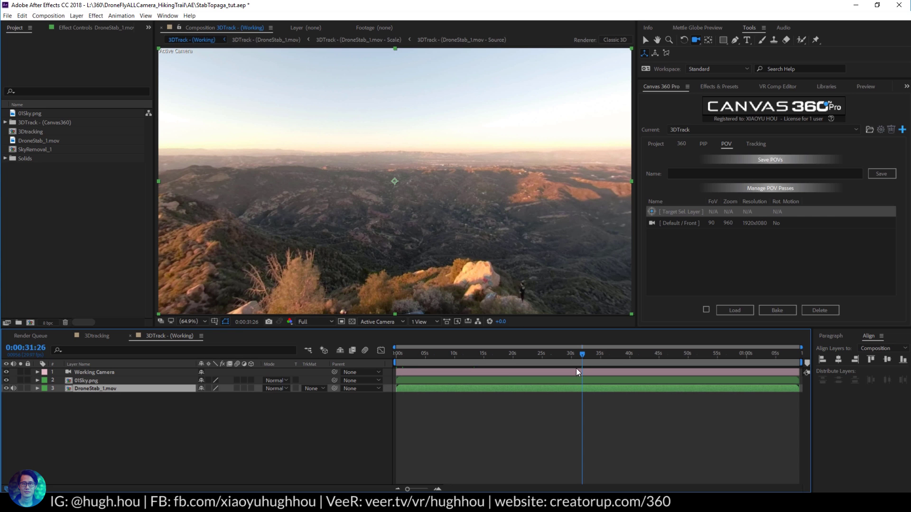
pyautogui.moveTo(582, 356); pyautogui.dragTo(508, 357)
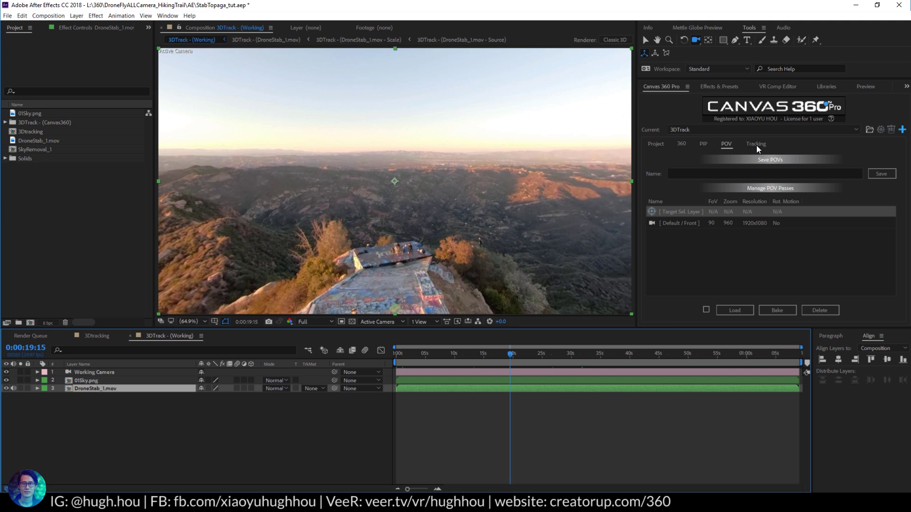
pyautogui.moveTo(510, 357); pyautogui.dragTo(392, 357)
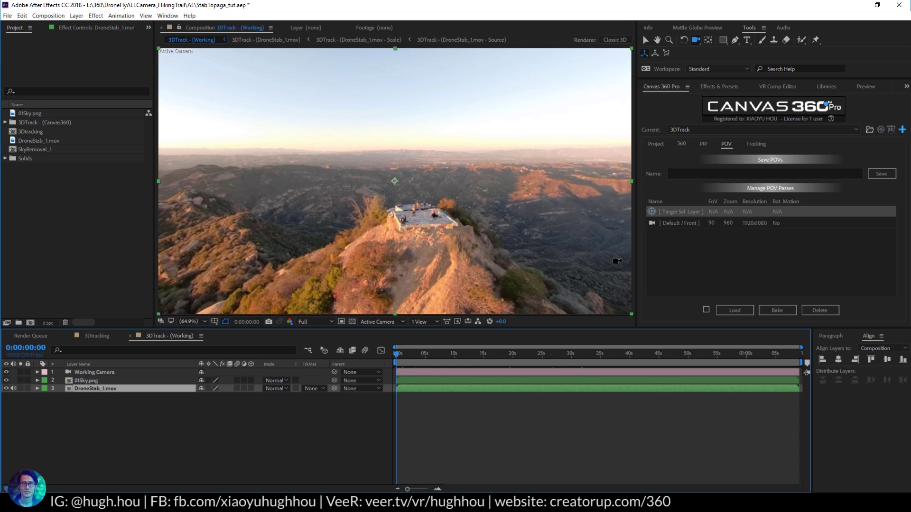
# Start keyframing the Working Camera's orientation at 0 seconds and reframe the hilltop platform with a second orientation keyframe at 0:00:13:10.
pyautogui.click(81, 373)
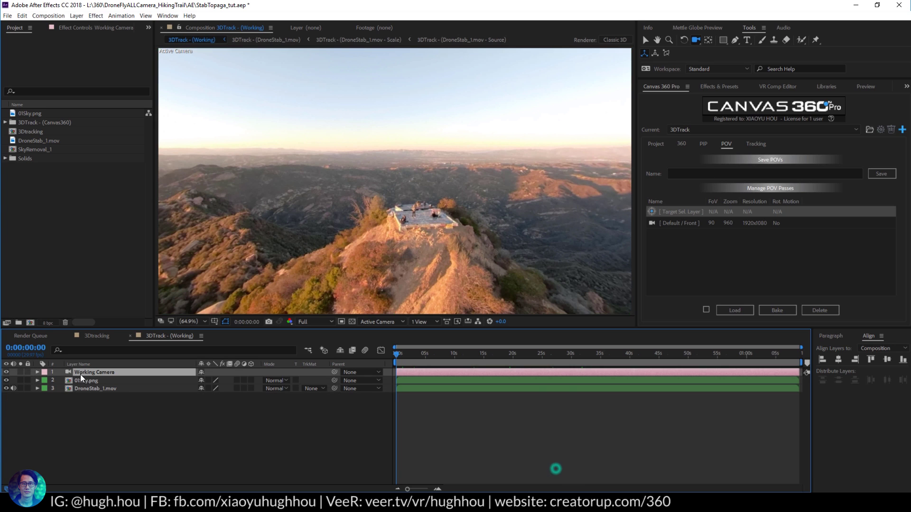
pyautogui.click(37, 373)
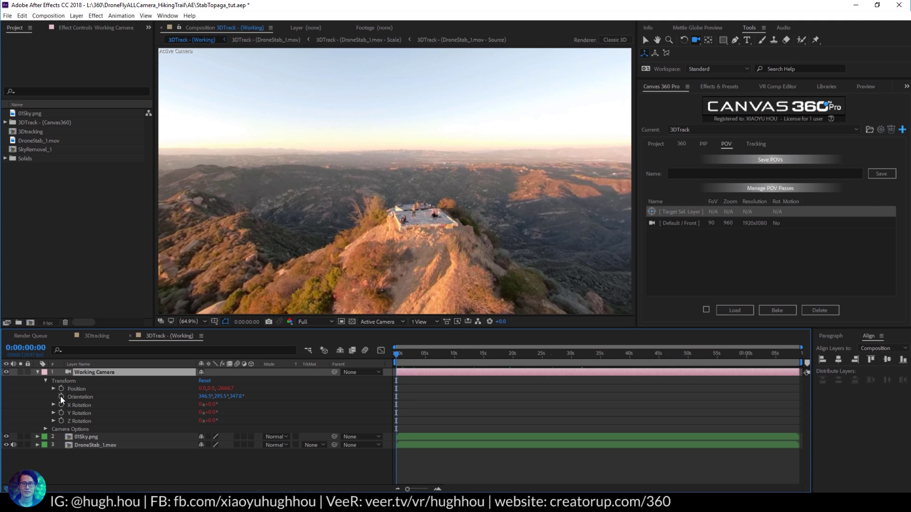
pyautogui.click(60, 397)
pyautogui.moveTo(396, 357); pyautogui.dragTo(474, 371)
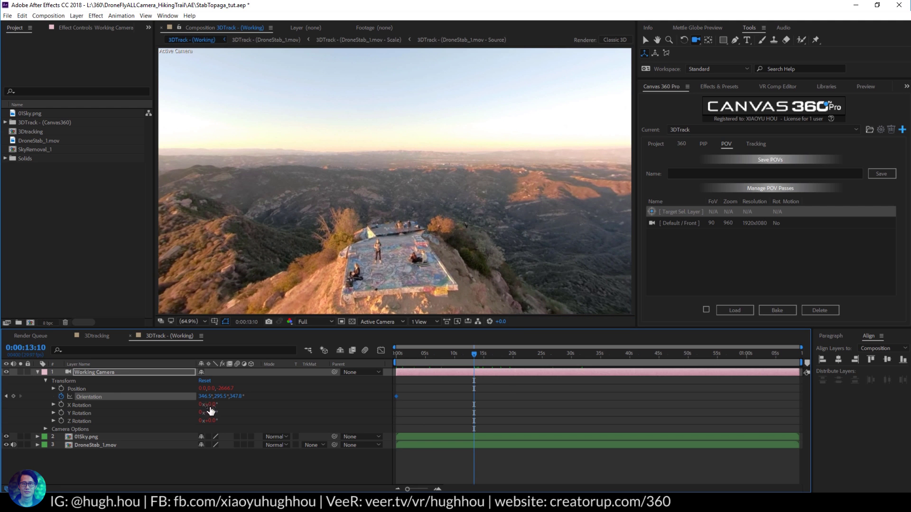
pyautogui.moveTo(224, 401)
pyautogui.mouseDown()
pyautogui.moveTo(209, 397)
pyautogui.moveTo(232, 401)
pyautogui.mouseUp()
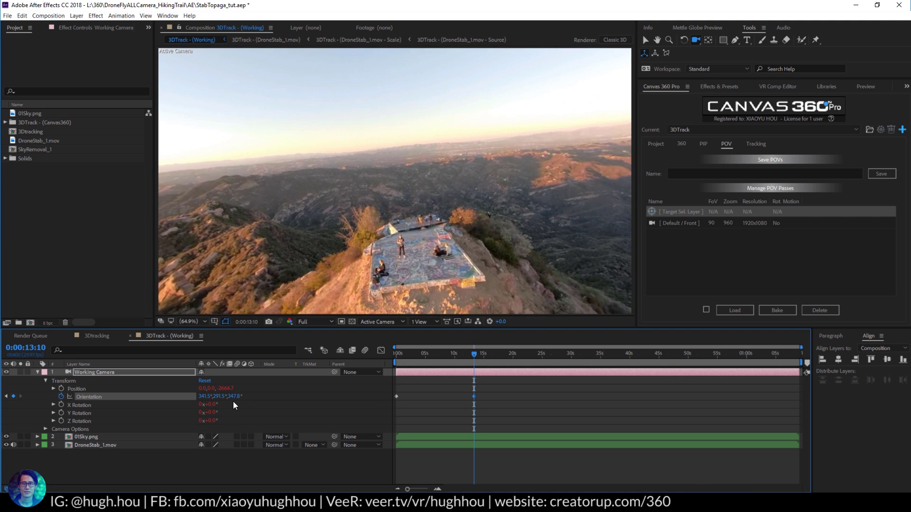
# Keyframe the Working Camera's orientation through the rest of the clip to keep the platform framed, reaching 252.5°, 7.5°, 301.8° at 0:00:33:29.
pyautogui.moveTo(476, 354); pyautogui.dragTo(499, 358)
pyautogui.moveTo(219, 396); pyautogui.dragTo(225, 400)
pyautogui.moveTo(503, 363); pyautogui.dragTo(594, 372)
pyautogui.moveTo(209, 397); pyautogui.dragTo(214, 397)
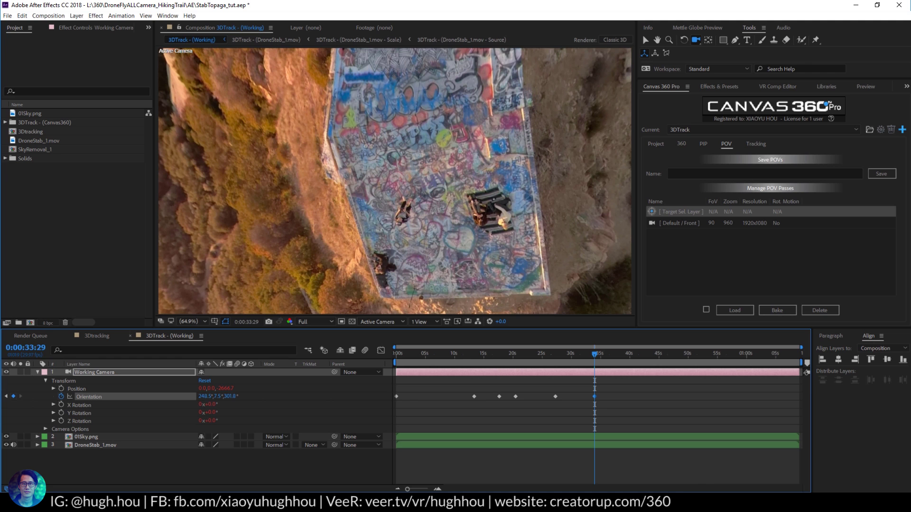
pyautogui.moveTo(203, 399); pyautogui.dragTo(205, 403)
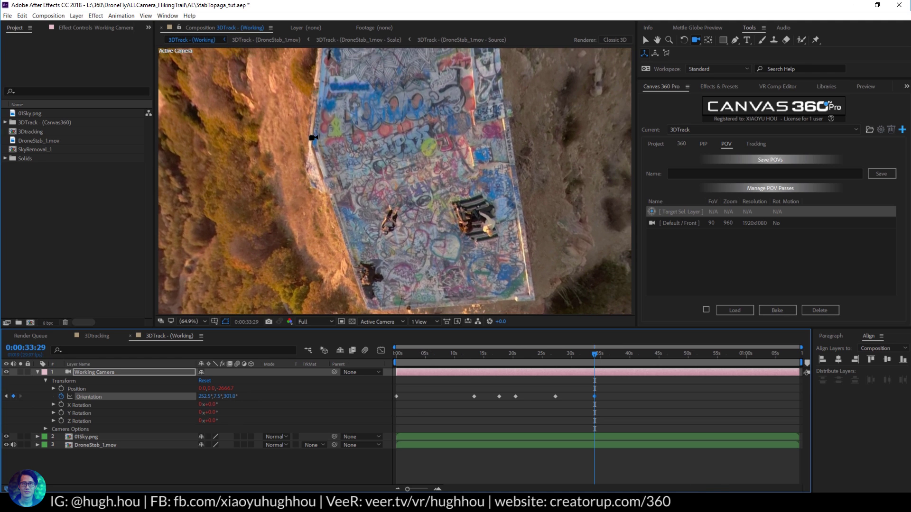
pyautogui.click(594, 352)
pyautogui.moveTo(594, 352); pyautogui.dragTo(676, 380)
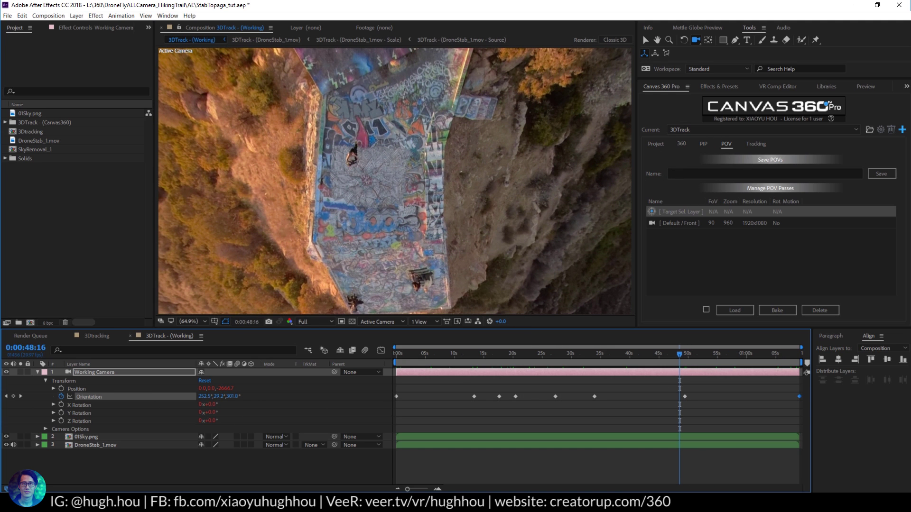
# Save the animated camera as a POV named trackPOV and compare it with the default front view.
pyautogui.click(689, 172)
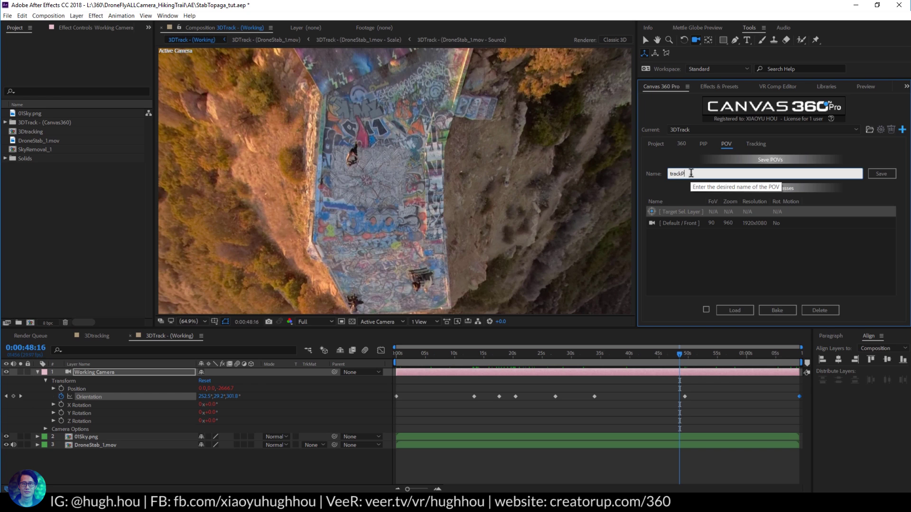
pyautogui.click(883, 171)
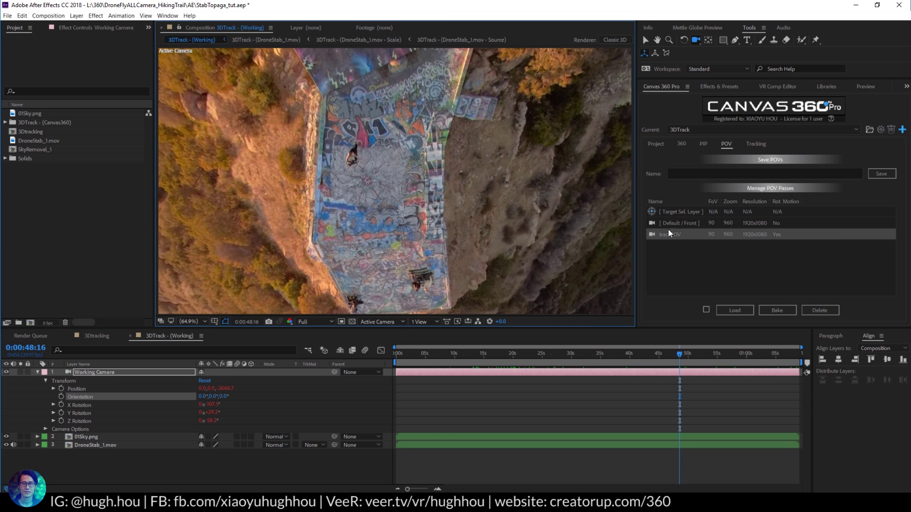
pyautogui.click(672, 223)
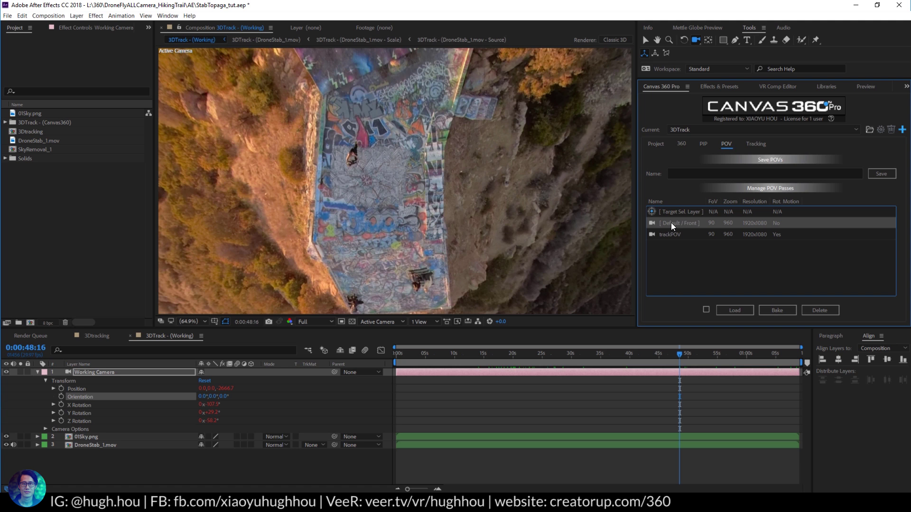
pyautogui.moveTo(487, 219); pyautogui.dragTo(498, 198)
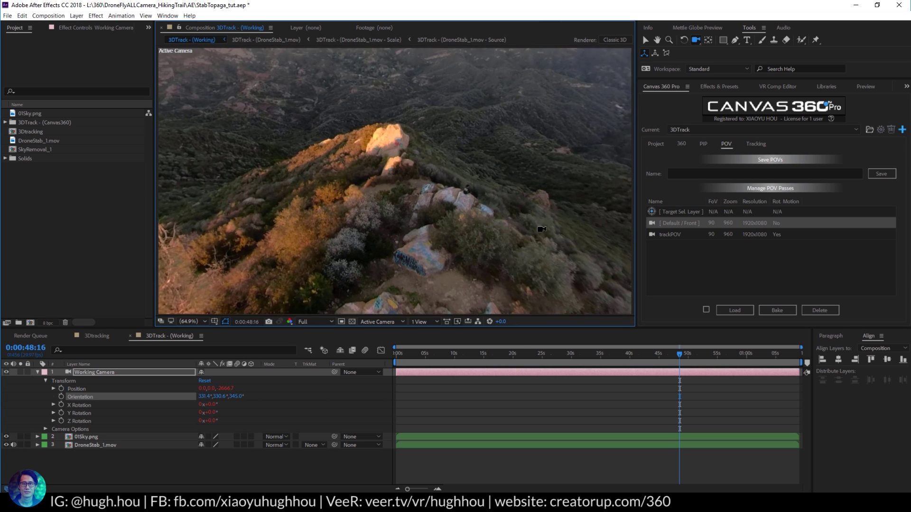
pyautogui.click(665, 234)
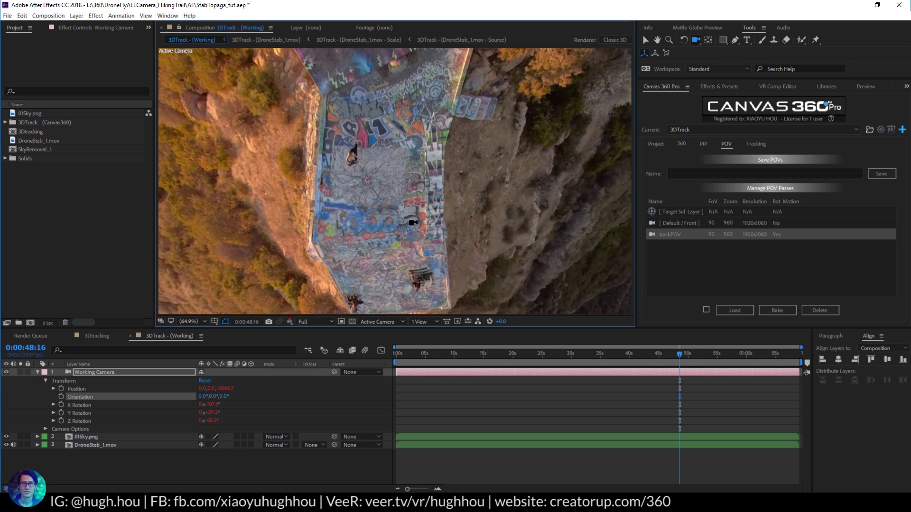
pyautogui.moveTo(677, 354); pyautogui.dragTo(526, 369)
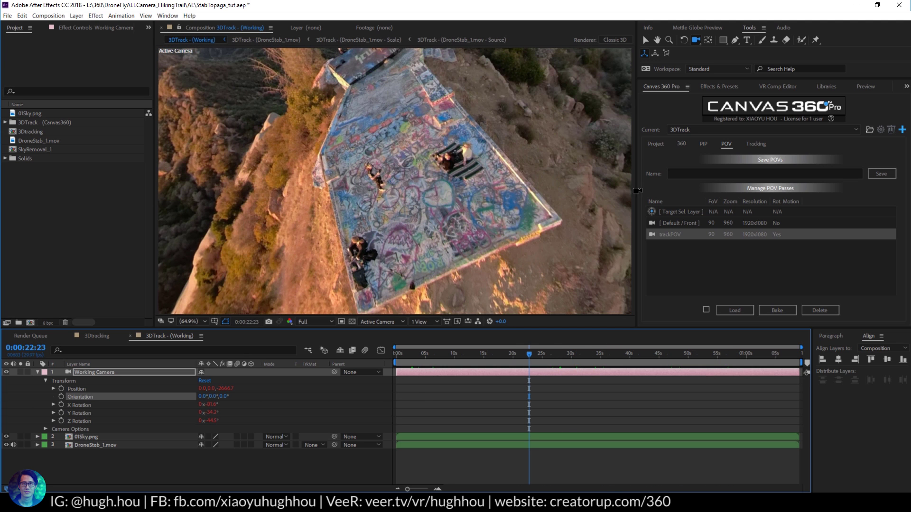
# Set the tracking point of view to trackPOV for the DroneStab_1.mov pass and run the After Effects 3D camera tracker.
pyautogui.click(756, 144)
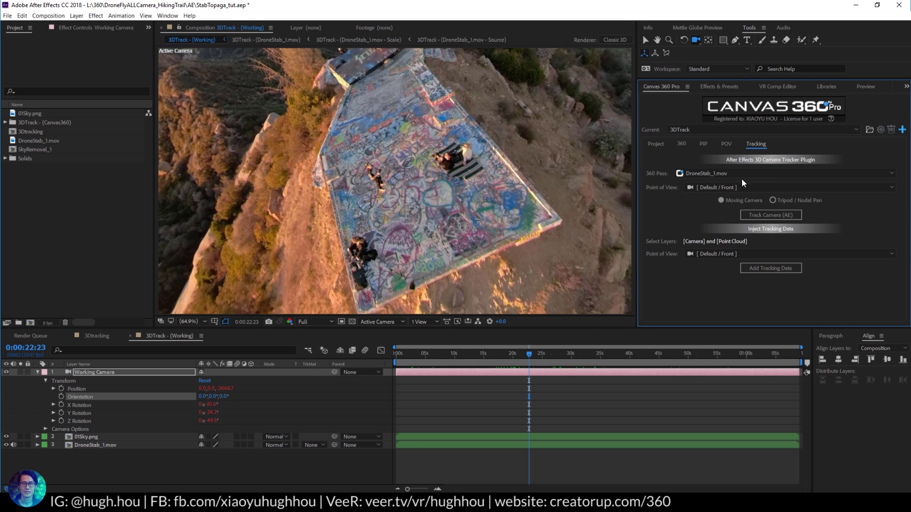
pyautogui.click(706, 188)
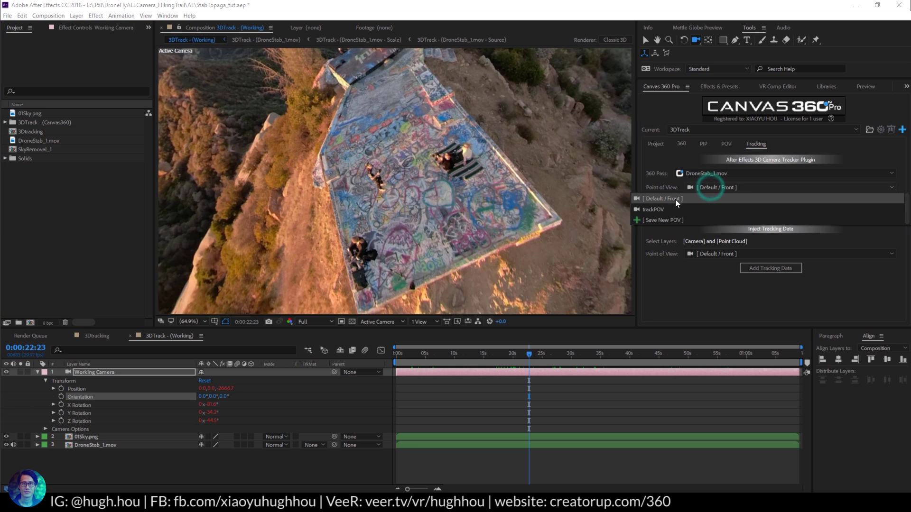
pyautogui.click(651, 210)
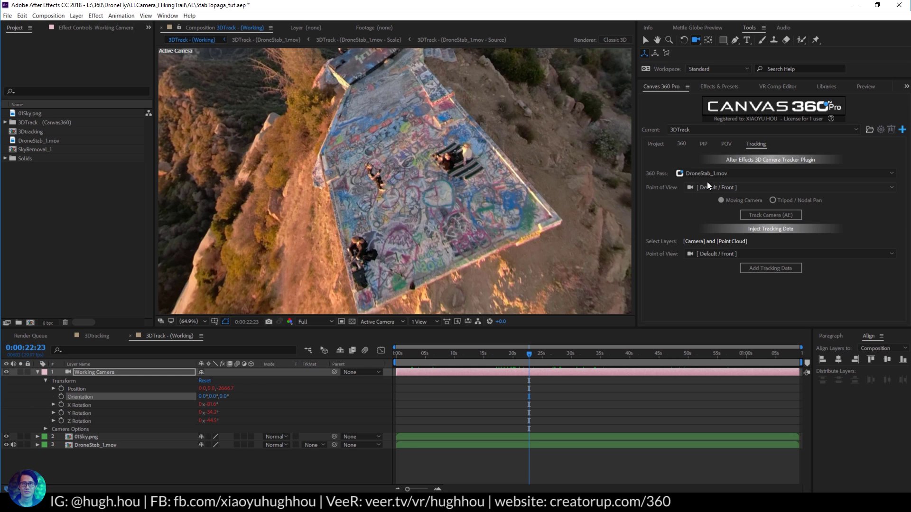
pyautogui.click(723, 188)
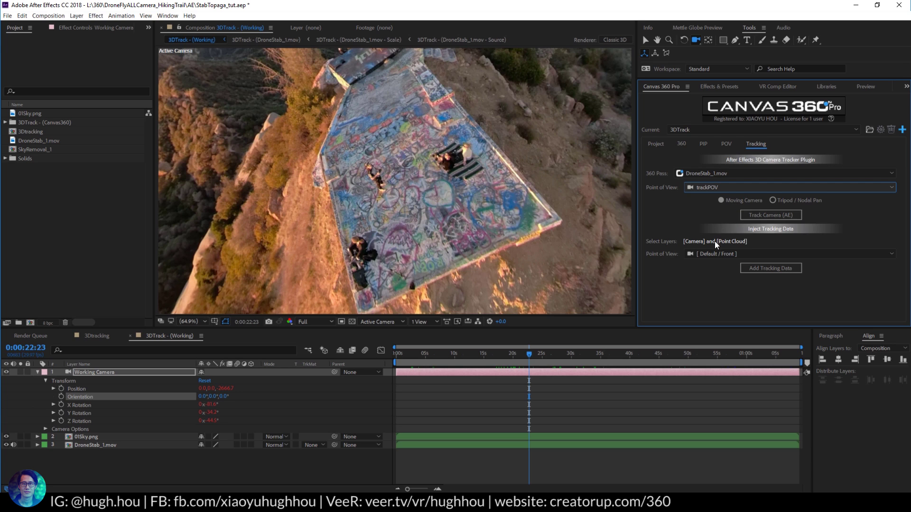
pyautogui.click(762, 215)
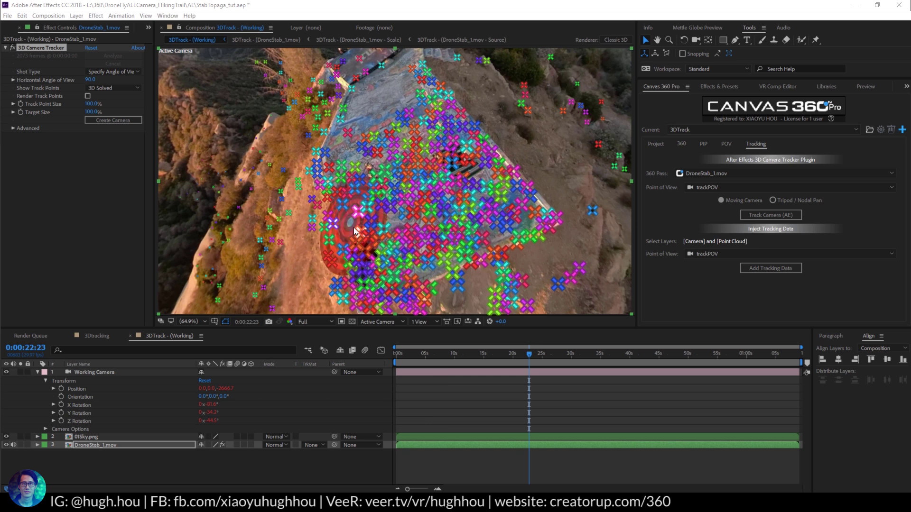
# Create a null and camera from the track points on the platform at 0:00:08:11.
pyautogui.click(444, 357)
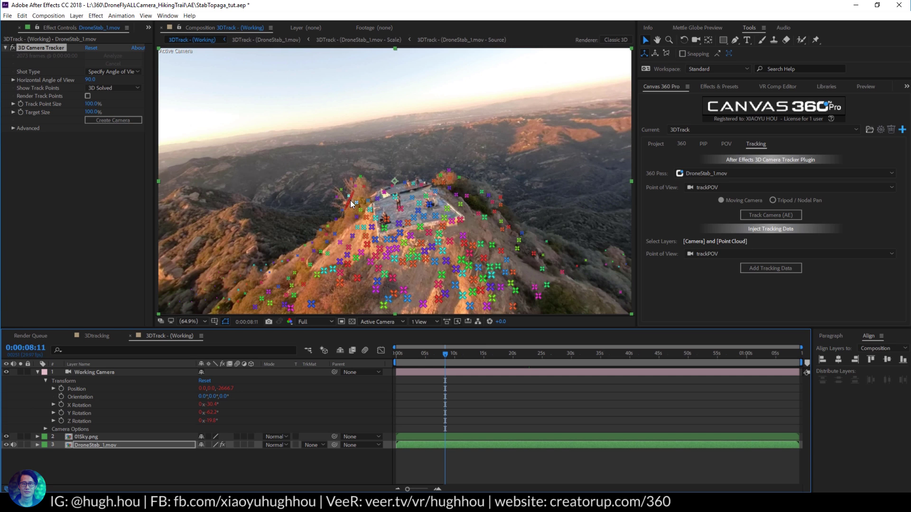
pyautogui.rightClick(409, 213)
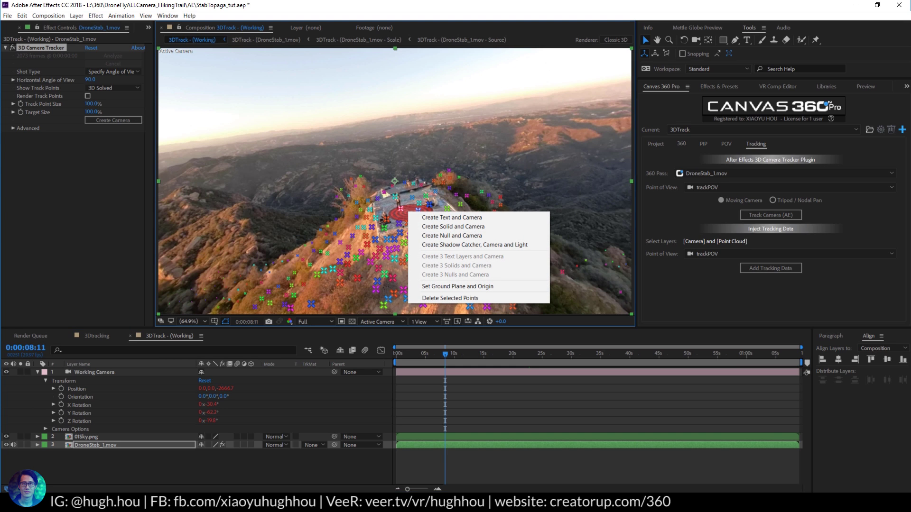
pyautogui.click(461, 237)
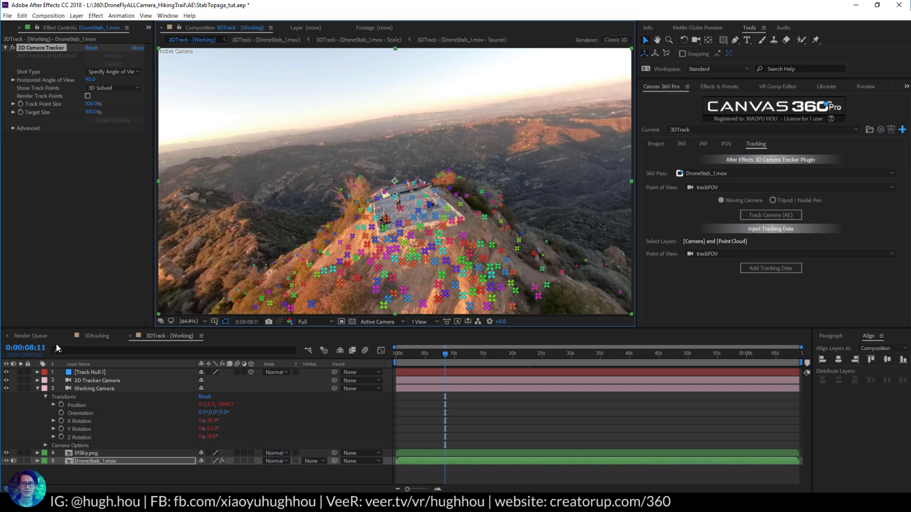
# Add the tracking data of Track Null 1 and the 3D Tracker Camera to the Canvas 360 project using trackPOV.
pyautogui.click(37, 388)
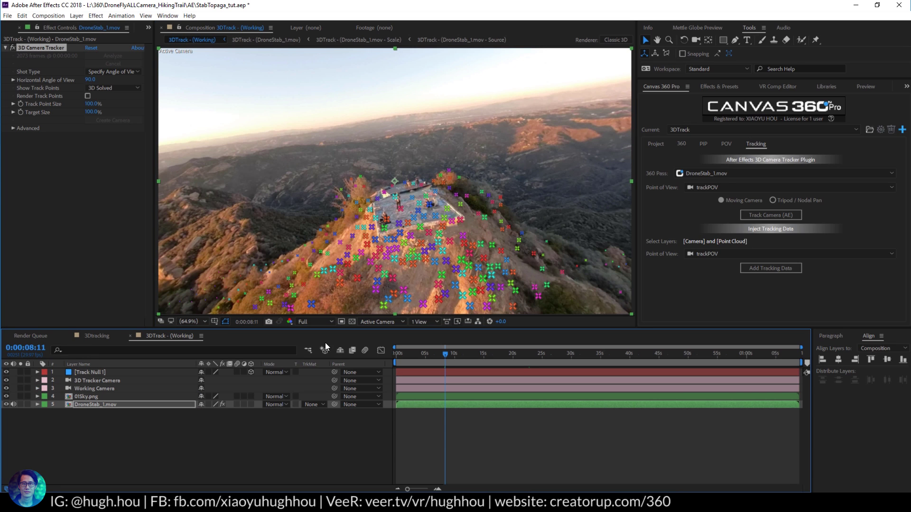
pyautogui.click(91, 373)
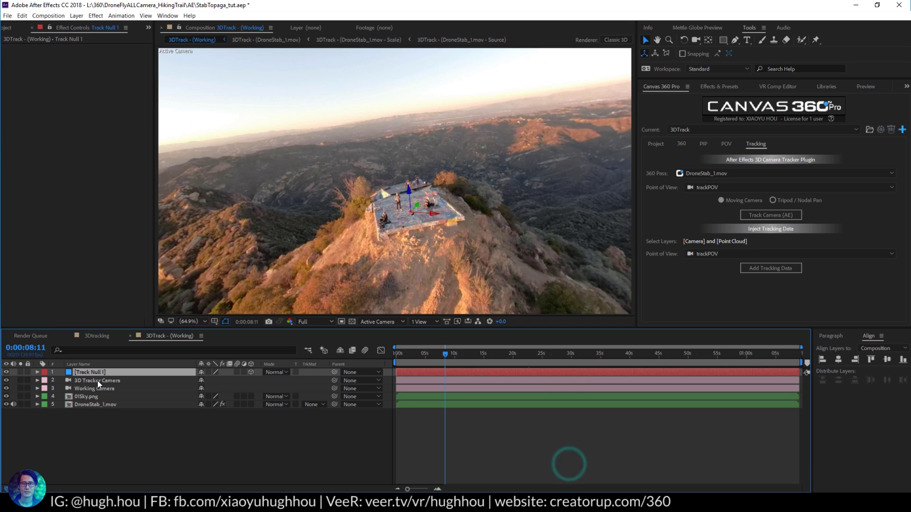
pyautogui.keyDown('shift'); pyautogui.click(98, 381); pyautogui.keyUp('shift')
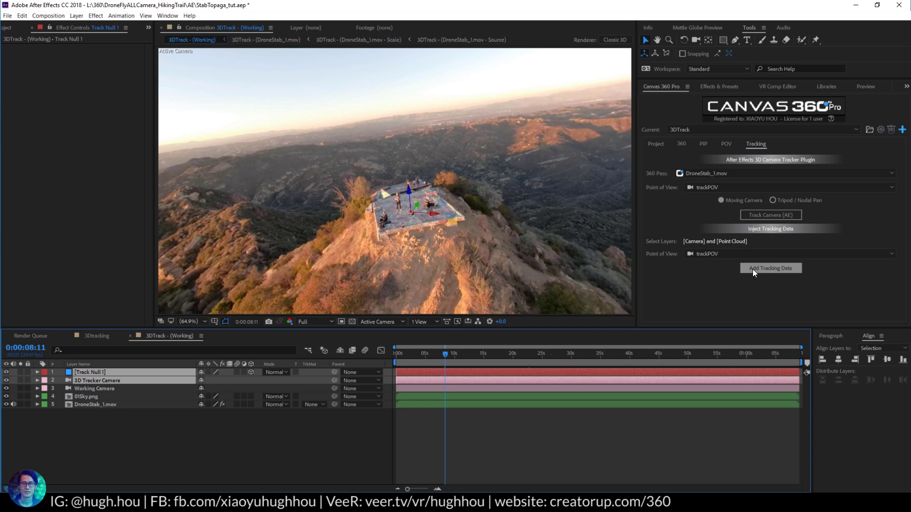
pyautogui.click(771, 267)
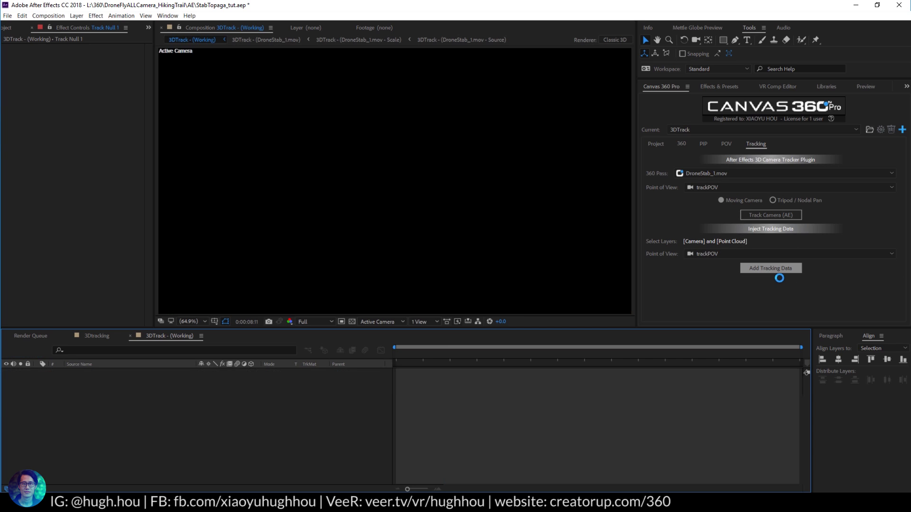
# Check how Track Null 1 follows the platform between 0:00:07:24 and the start of the composition.
pyautogui.moveTo(446, 360)
pyautogui.mouseDown()
pyautogui.moveTo(408, 360)
pyautogui.moveTo(440, 362)
pyautogui.mouseUp()
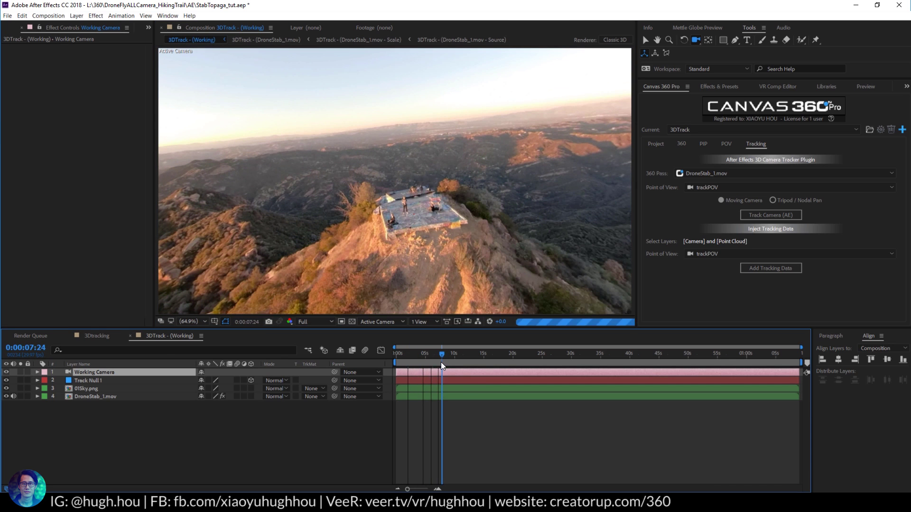
pyautogui.click(73, 382)
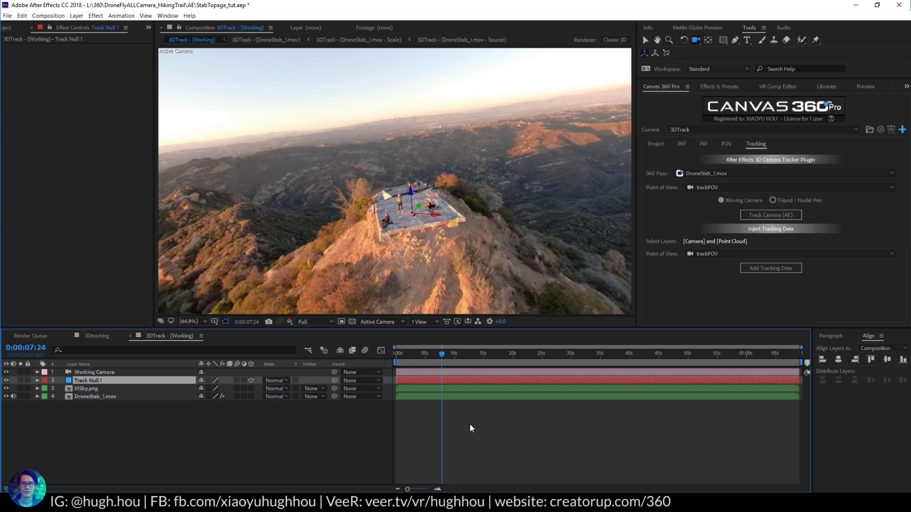
pyautogui.moveTo(440, 357); pyautogui.dragTo(389, 354)
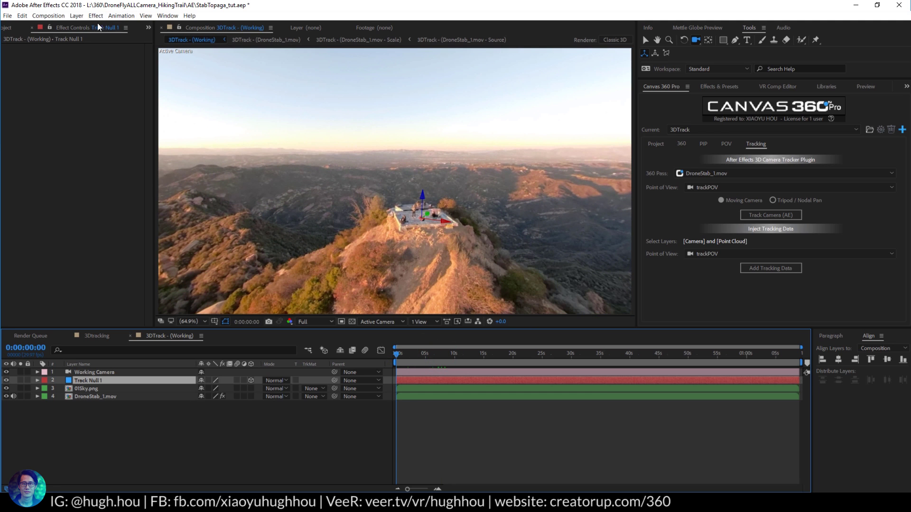
# Create a white 180 px text layer with the creator's name and make it a 3D layer.
pyautogui.click(76, 16)
pyautogui.moveTo(118, 25)
pyautogui.click(250, 27)
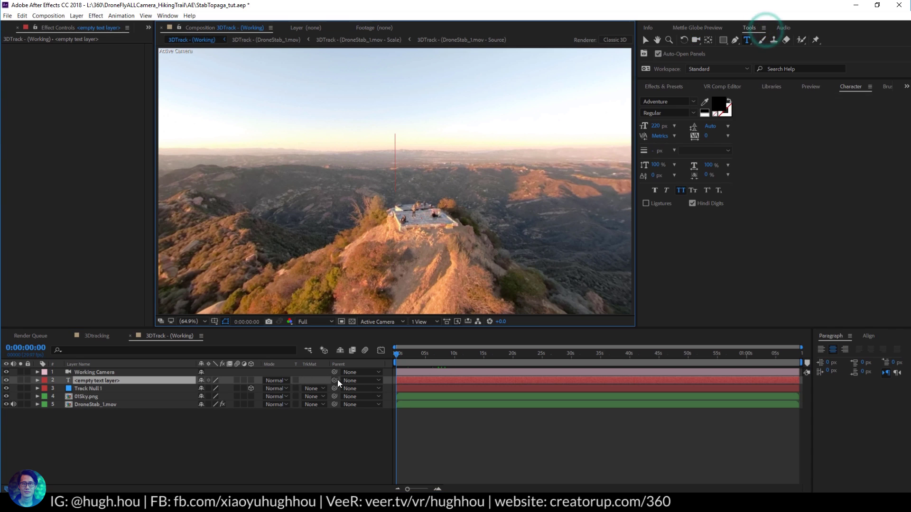
pyautogui.write('hugh')
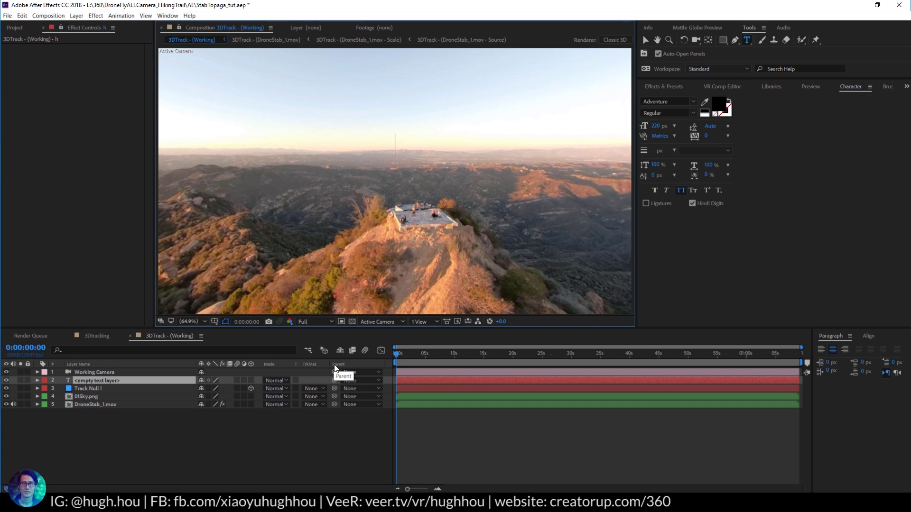
pyautogui.write(' hou')
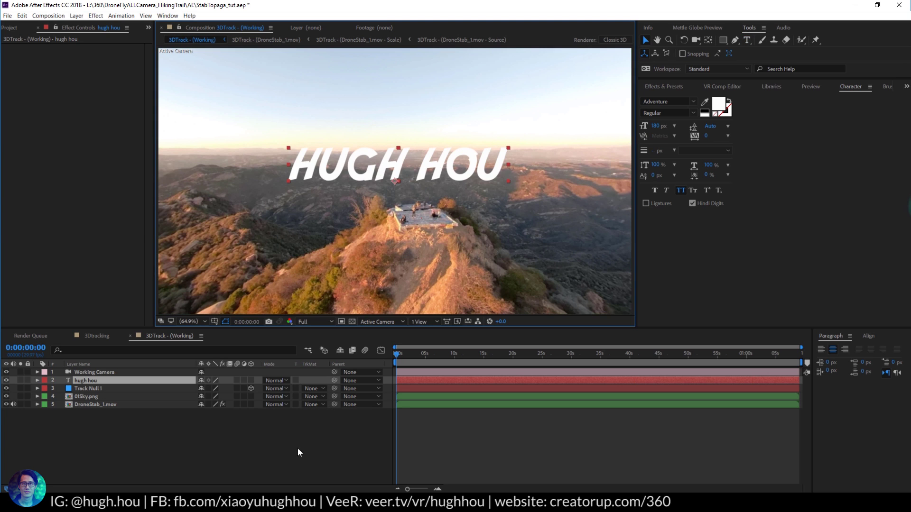
pyautogui.click(251, 380)
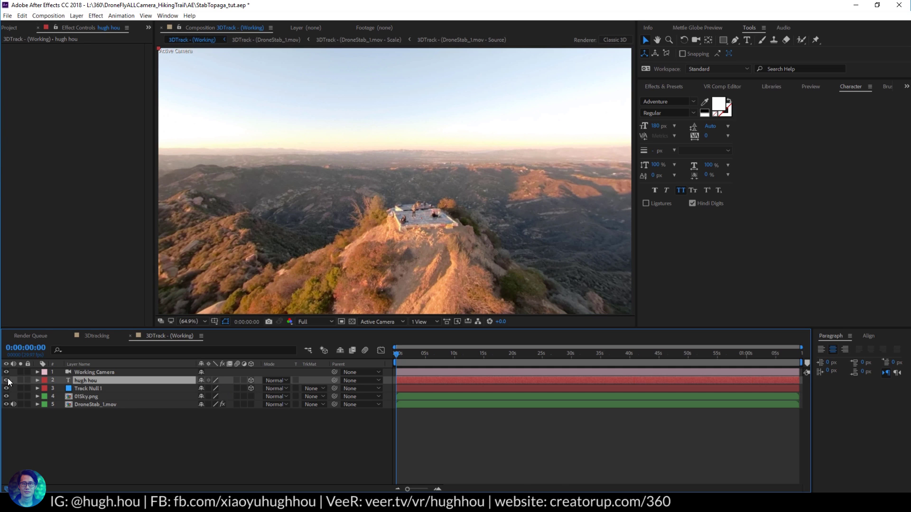
# Copy the position of Track Null 1 onto the 3D text layer.
pyautogui.click(83, 389)
pyautogui.press('p')
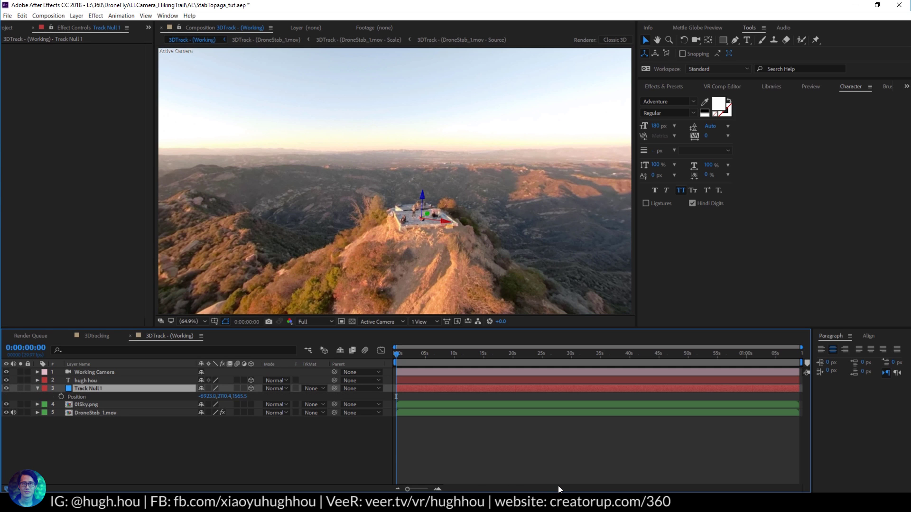
pyautogui.click(83, 394)
pyautogui.click(79, 389)
pyautogui.click(81, 394)
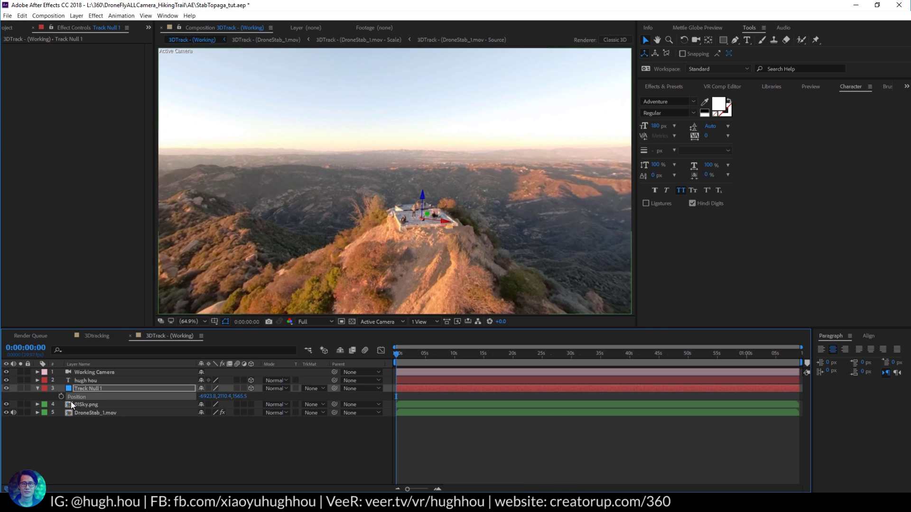
pyautogui.click(88, 380)
pyautogui.press('p')
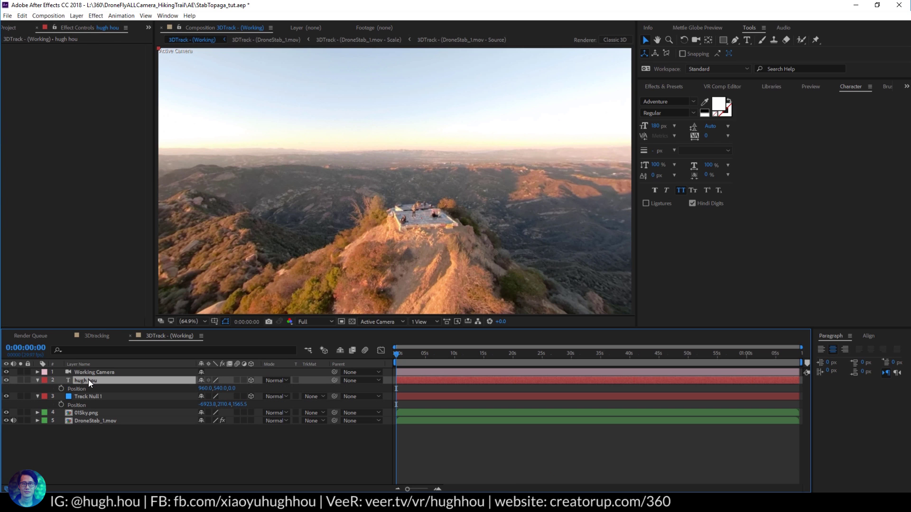
pyautogui.hotkey('ctrl', 'v')
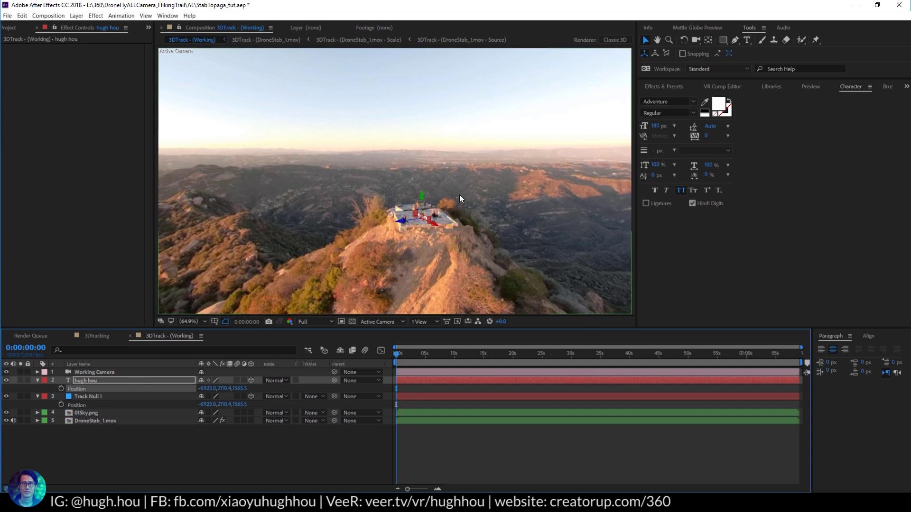
# Scale the text layer up to 527% on all axes.
pyautogui.click(423, 216)
pyautogui.click(84, 381)
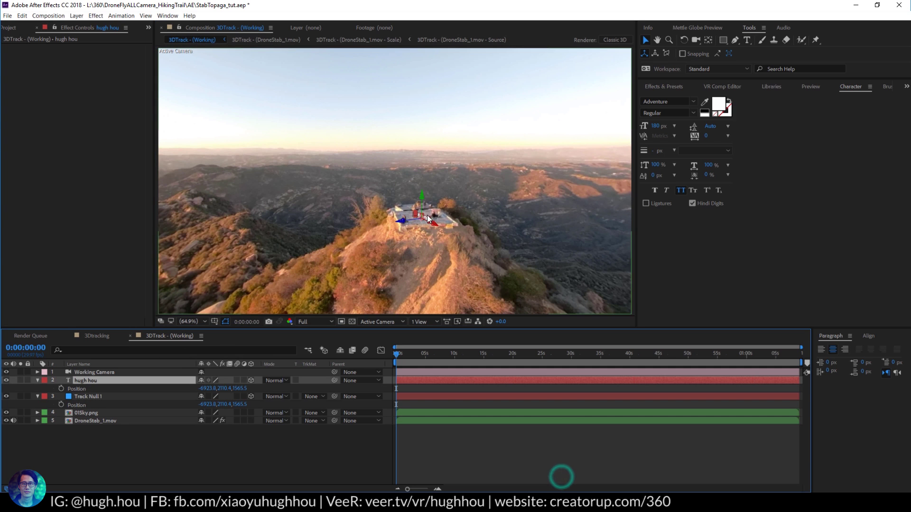
pyautogui.press('s')
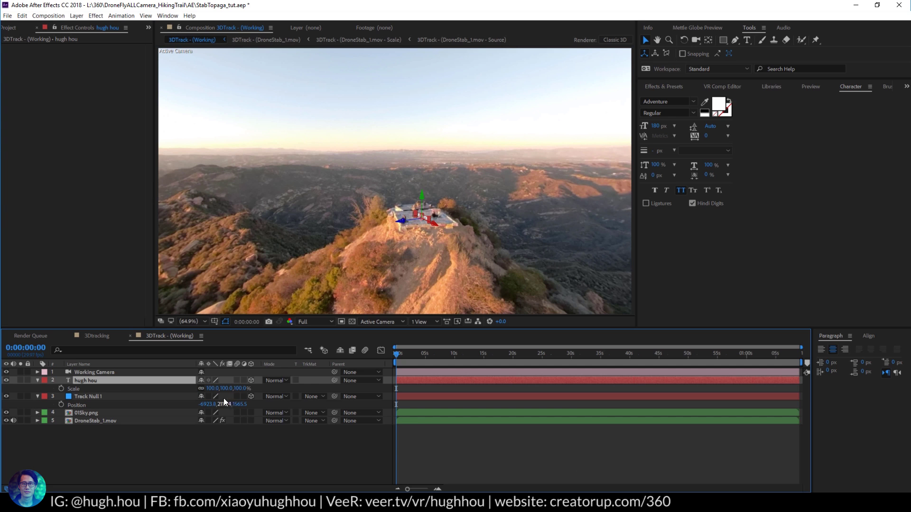
pyautogui.moveTo(213, 388); pyautogui.dragTo(391, 371)
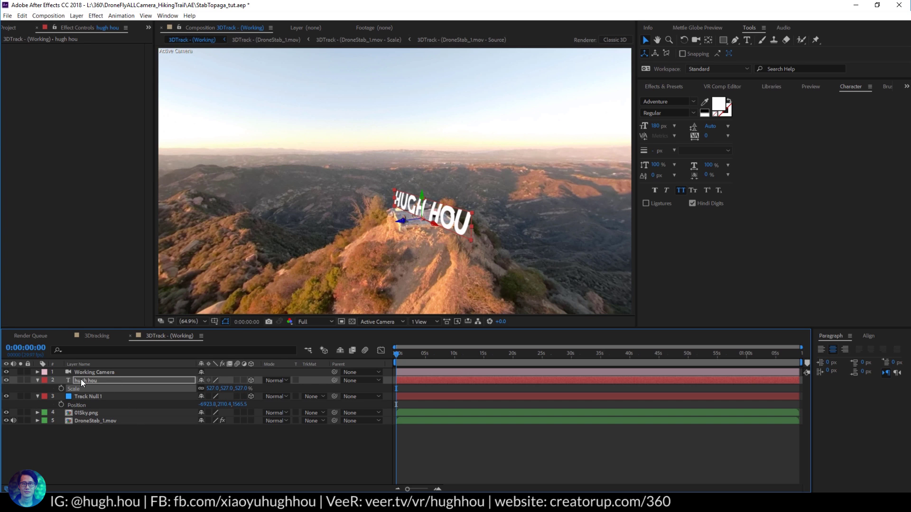
# Set the text layer's Y rotation to about -68° to turn the text toward the camera.
pyautogui.press('p')
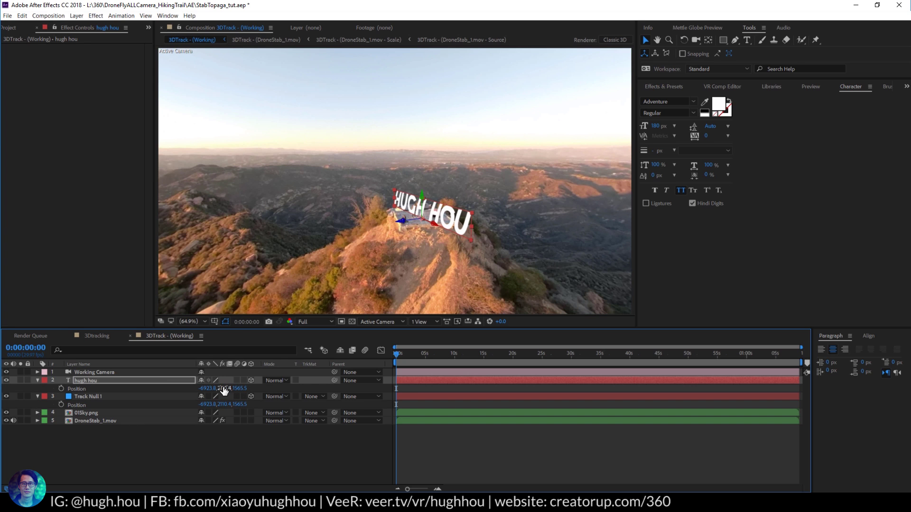
pyautogui.press('r')
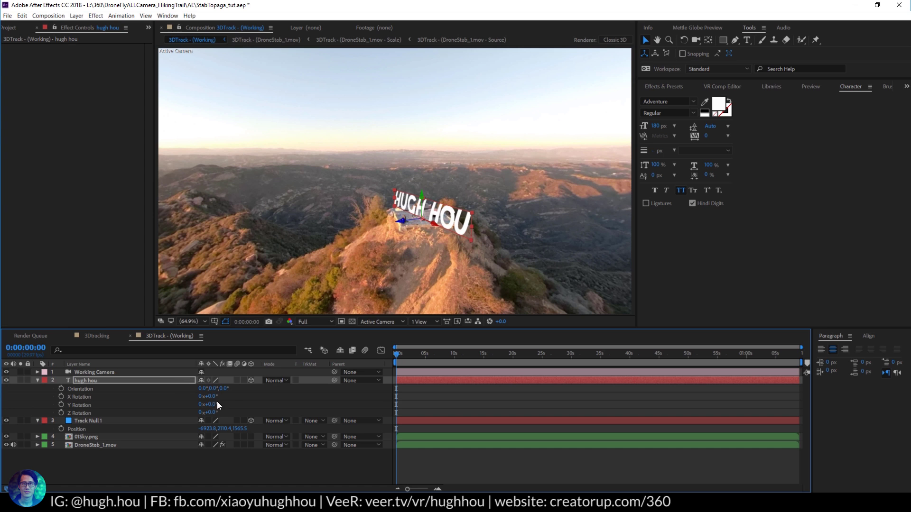
pyautogui.moveTo(211, 404); pyautogui.dragTo(191, 411)
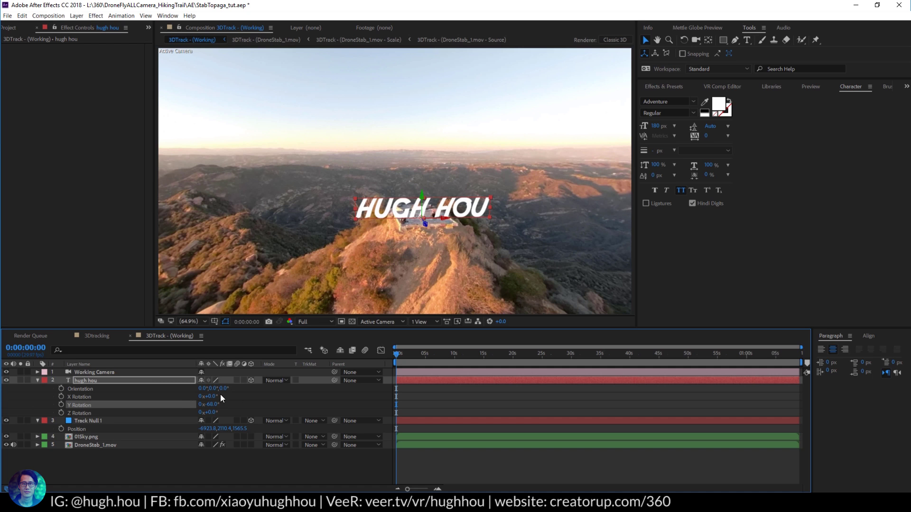
# Raise the text layer above the platform to a Y position of 1012.4.
pyautogui.click(92, 380)
pyautogui.press('p')
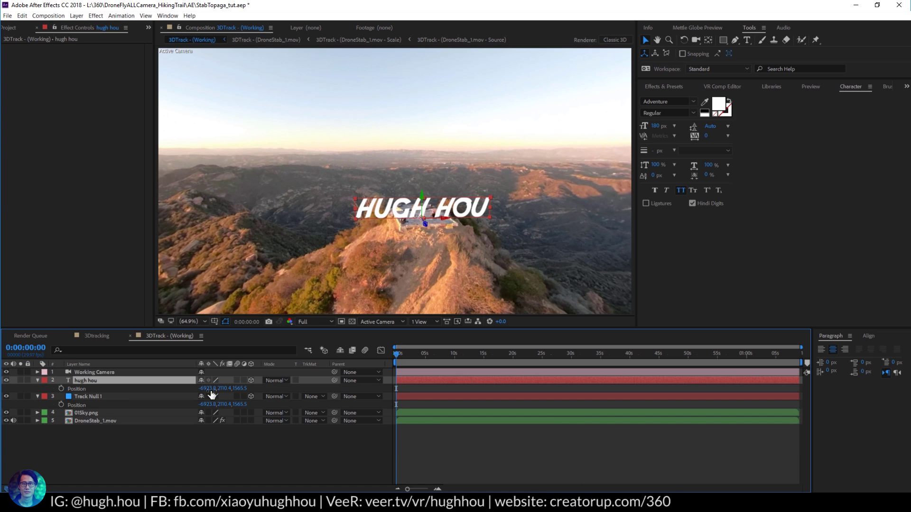
pyautogui.moveTo(227, 392); pyautogui.dragTo(90, 396)
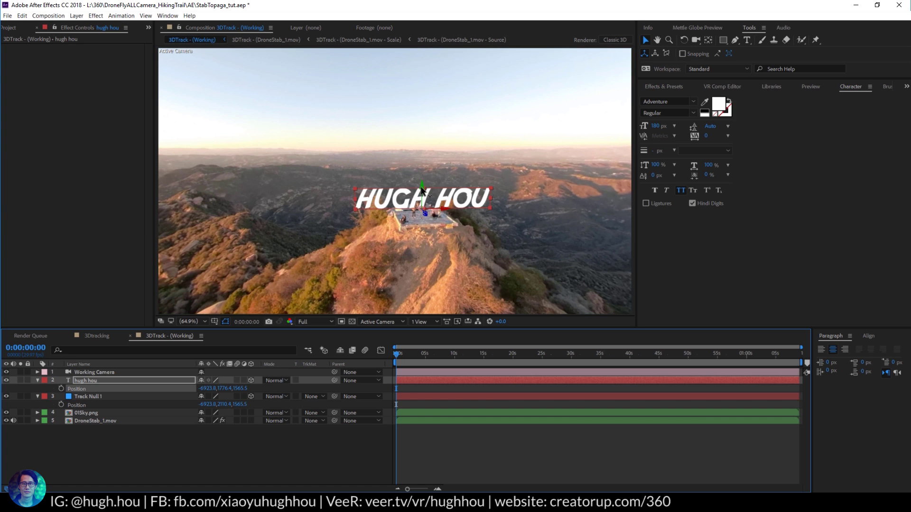
pyautogui.click(423, 188)
pyautogui.moveTo(424, 190); pyautogui.dragTo(424, 160)
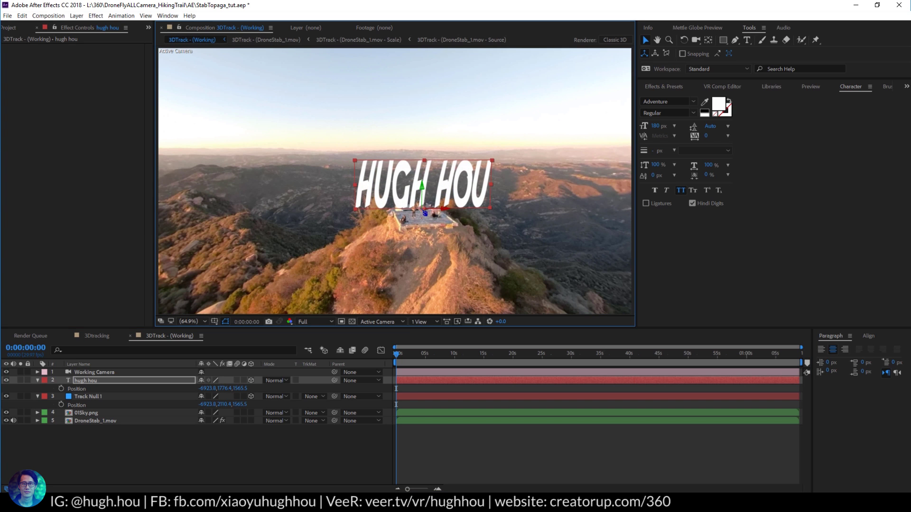
pyautogui.hotkey('ctrl', 'z')
pyautogui.moveTo(423, 192); pyautogui.dragTo(426, 34)
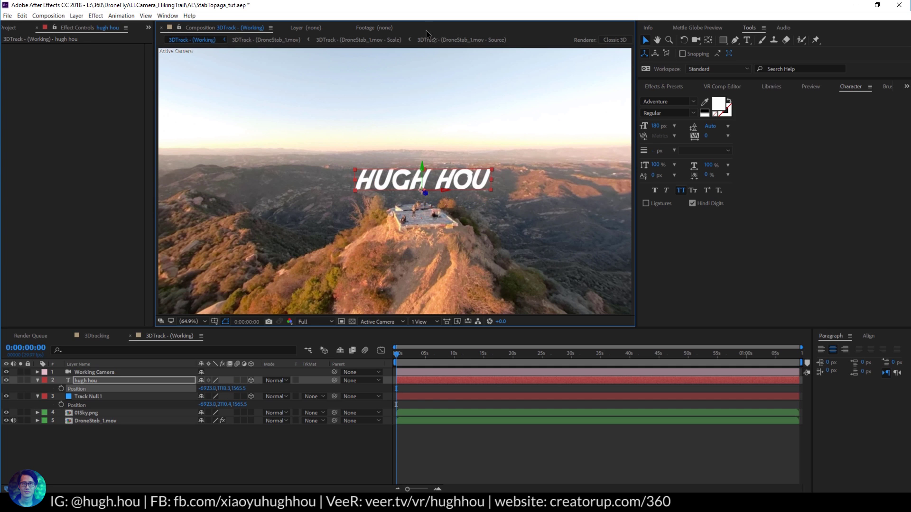
pyautogui.moveTo(423, 176); pyautogui.dragTo(429, 155)
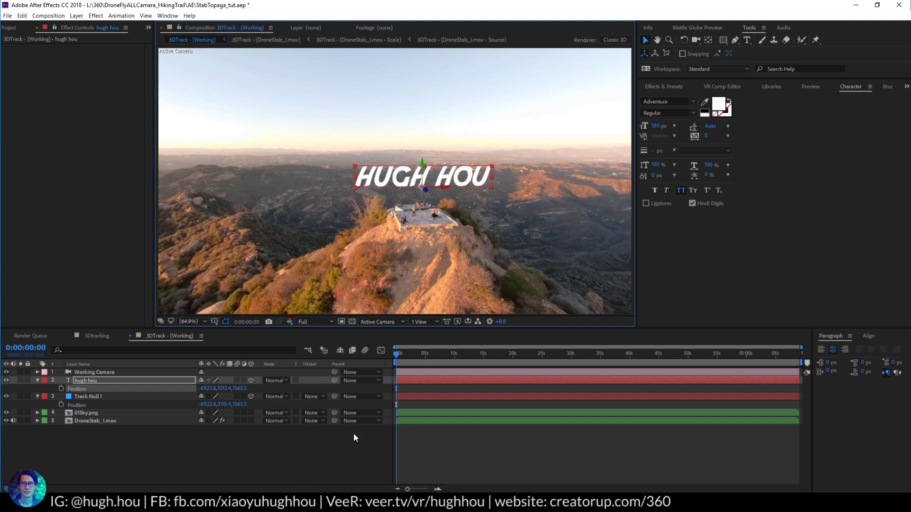
pyautogui.moveTo(394, 357)
pyautogui.mouseDown()
pyautogui.moveTo(487, 354)
pyautogui.moveTo(396, 354)
pyautogui.mouseUp()
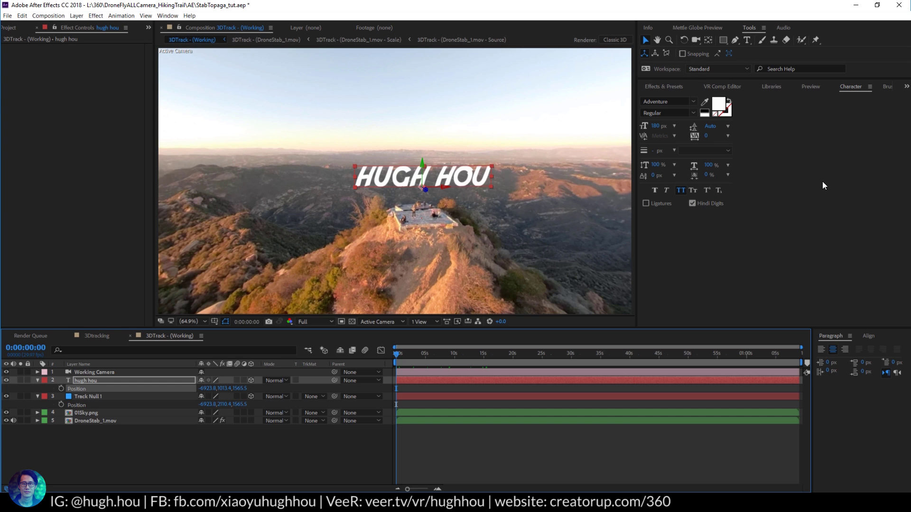
# Load the [Stabilized] POV of the 3DTrack project in Canvas 360 Pro.
pyautogui.click(907, 88)
pyautogui.click(880, 98)
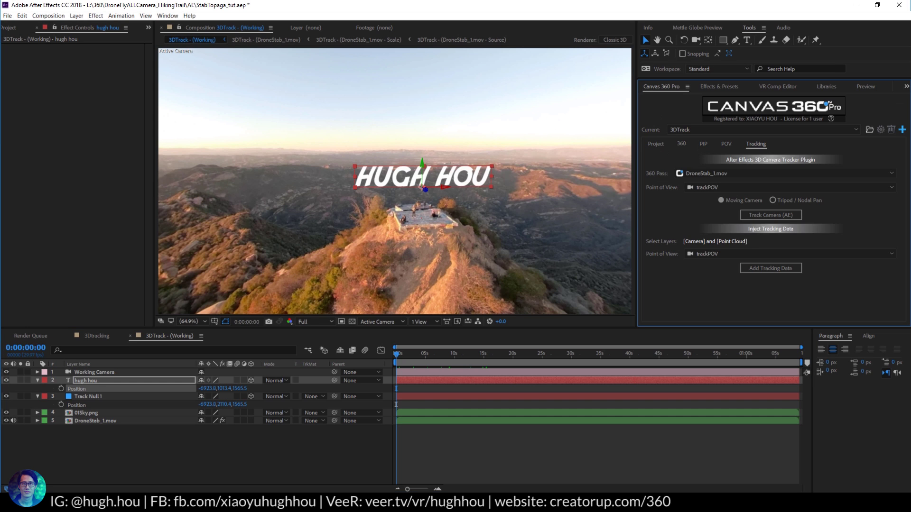
pyautogui.click(727, 144)
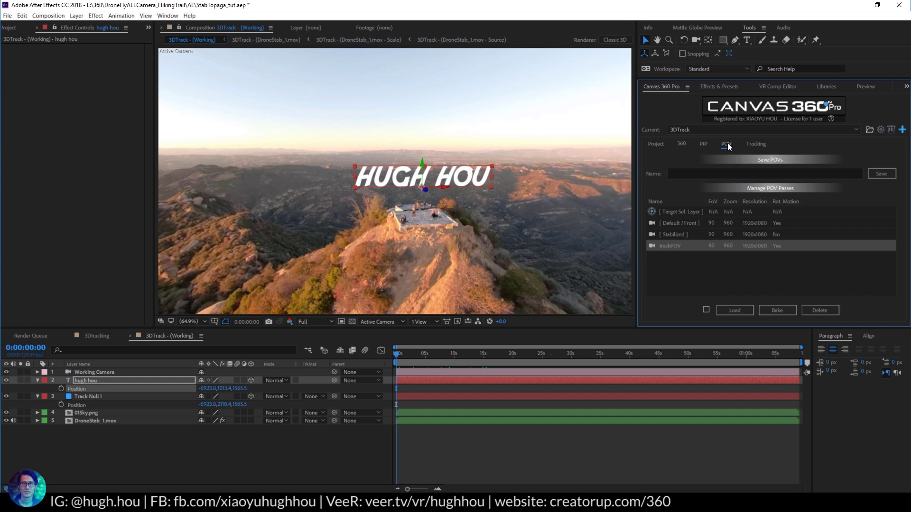
pyautogui.click(671, 235)
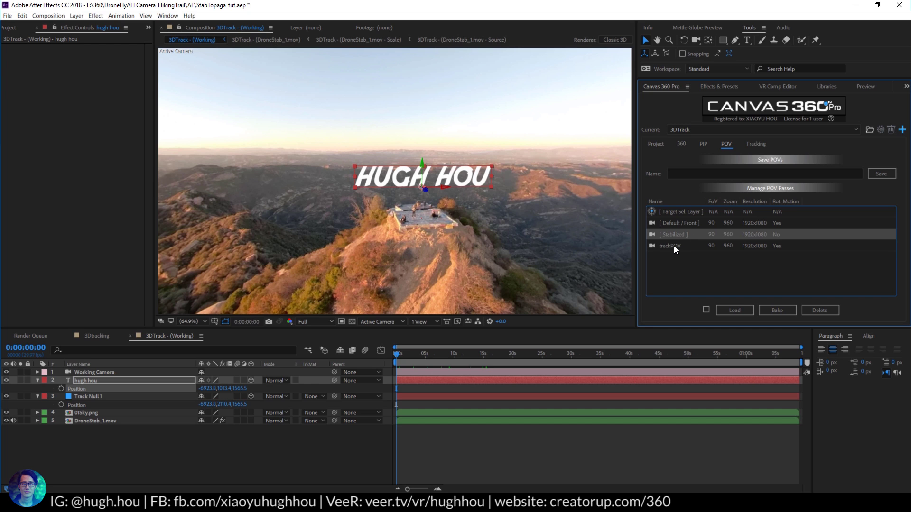
pyautogui.doubleClick(668, 235)
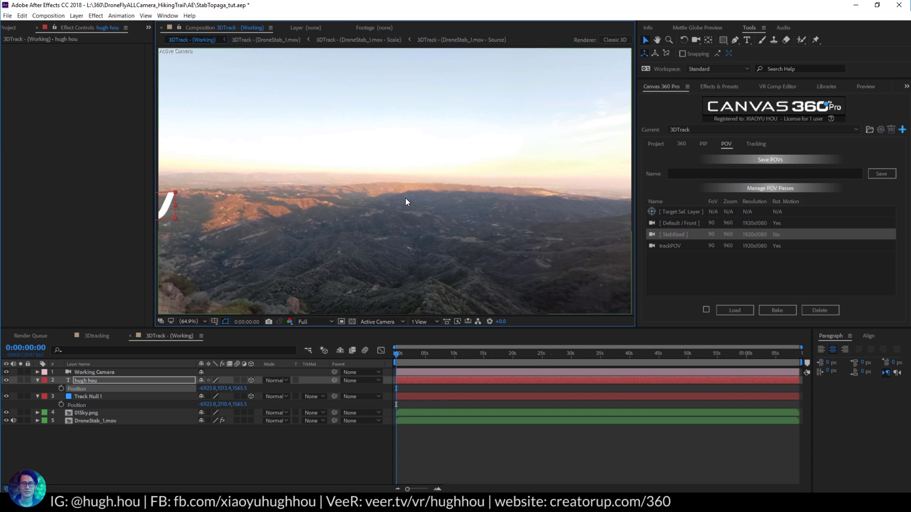
# Check the text over the platform at 0:00:05:13, 0:00:32:28 and 0:00:00:27 while looking around with the working camera.
pyautogui.moveTo(398, 356); pyautogui.dragTo(428, 355)
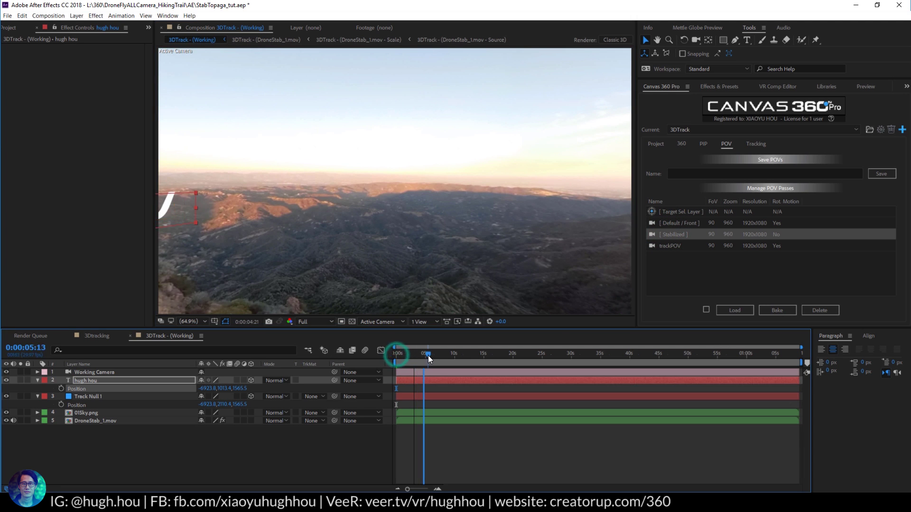
pyautogui.press('c')
pyautogui.moveTo(372, 203); pyautogui.dragTo(430, 205)
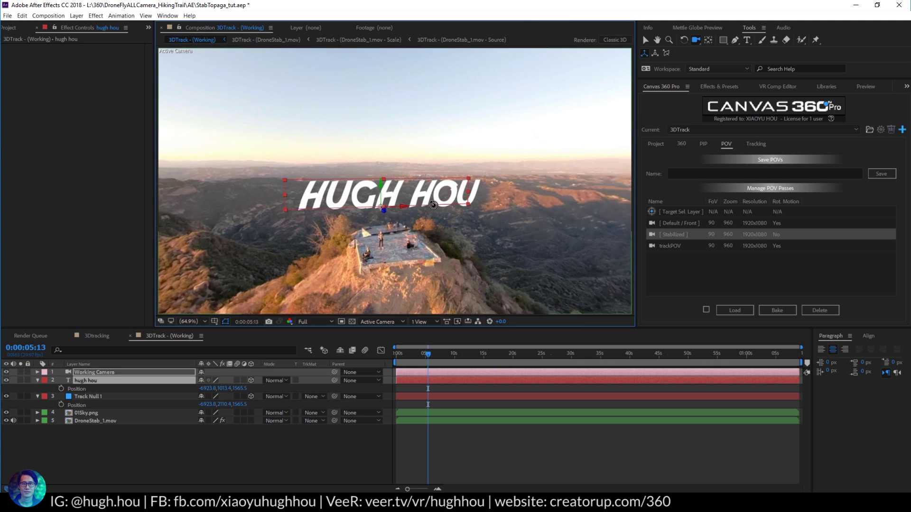
pyautogui.moveTo(428, 355); pyautogui.dragTo(588, 342)
pyautogui.moveTo(389, 223)
pyautogui.mouseDown()
pyautogui.moveTo(491, 218)
pyautogui.moveTo(372, 224)
pyautogui.mouseUp()
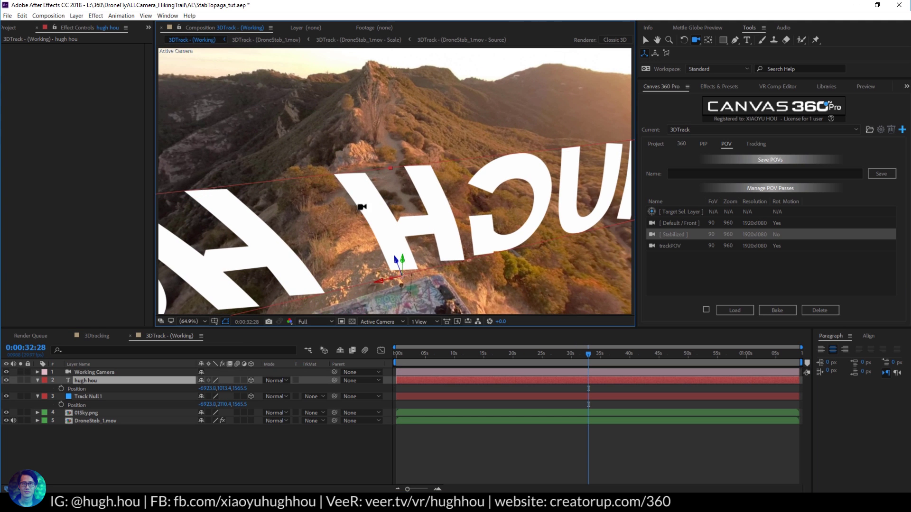
pyautogui.moveTo(504, 274); pyautogui.dragTo(408, 190)
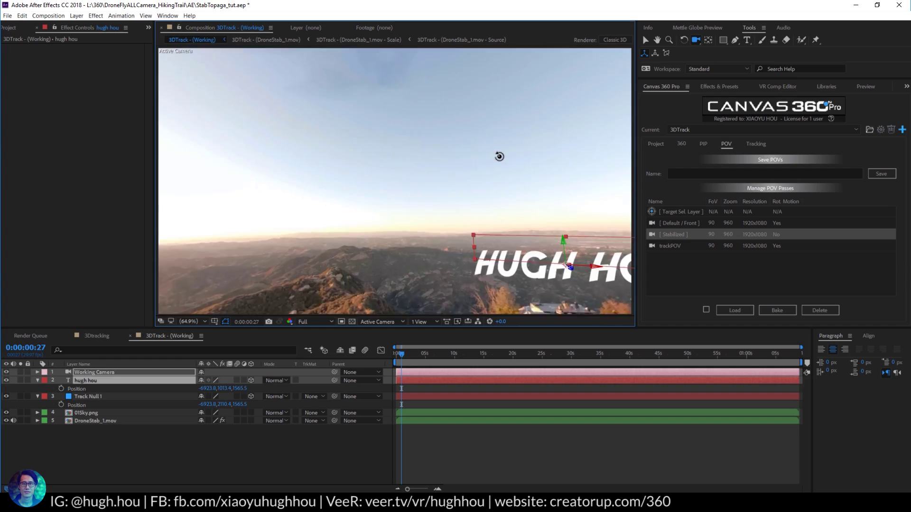
pyautogui.moveTo(498, 157); pyautogui.dragTo(482, 167)
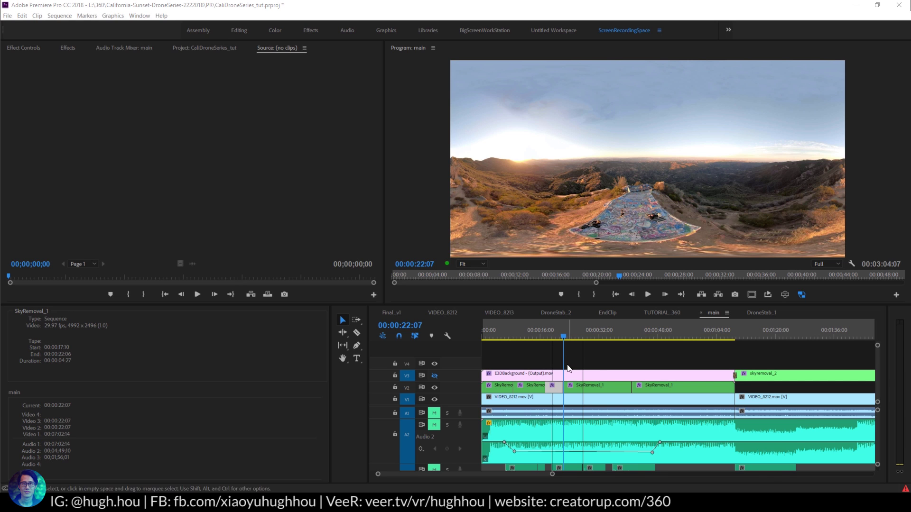
# In Premiere Pro, replace the short SkyRemoval_1 clip starting at 00:17:10 in the main sequence with an After Effects composition.
pyautogui.click(555, 334)
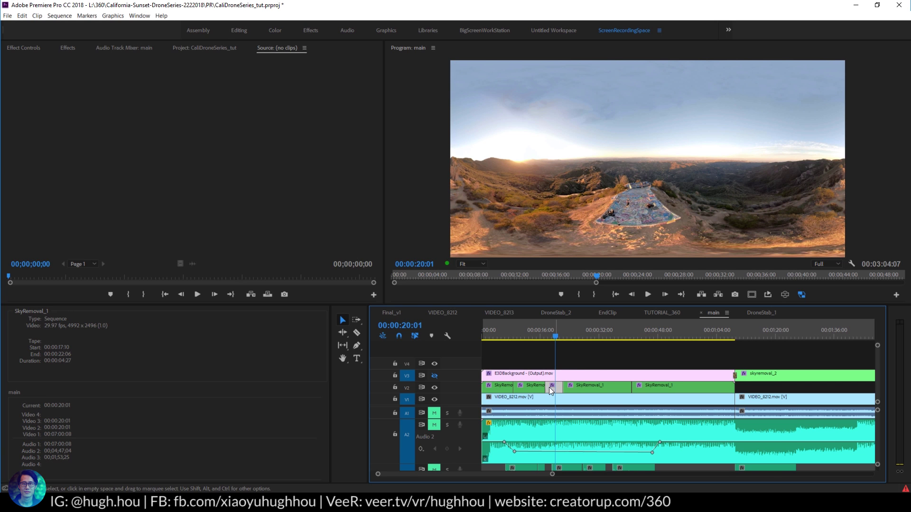
pyautogui.click(534, 337)
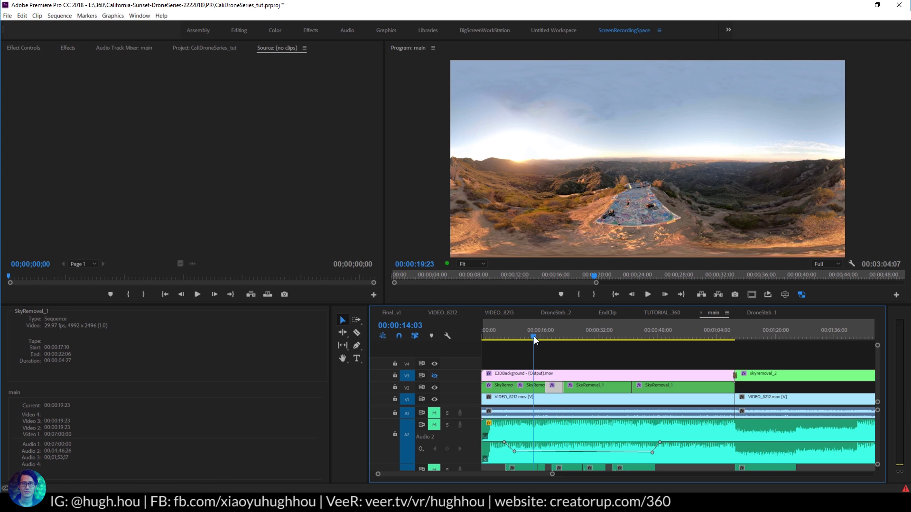
pyautogui.rightClick(553, 389)
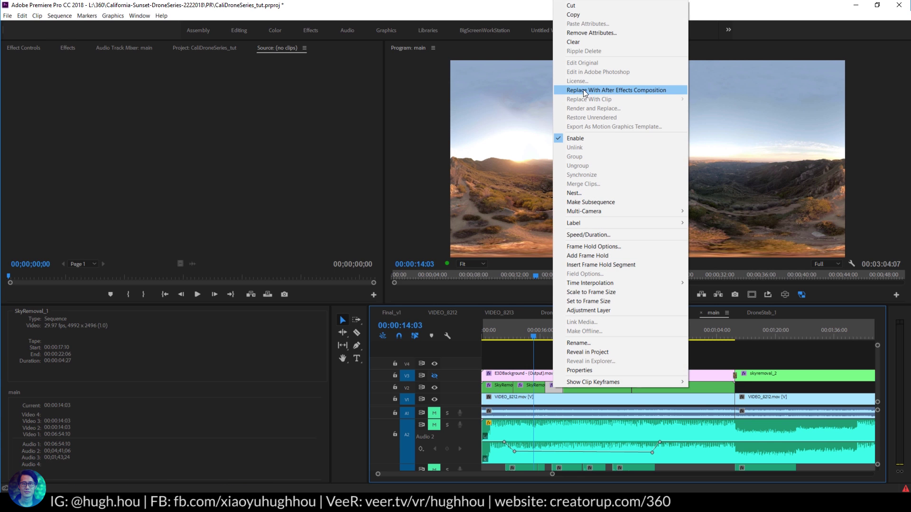
pyautogui.click(532, 391)
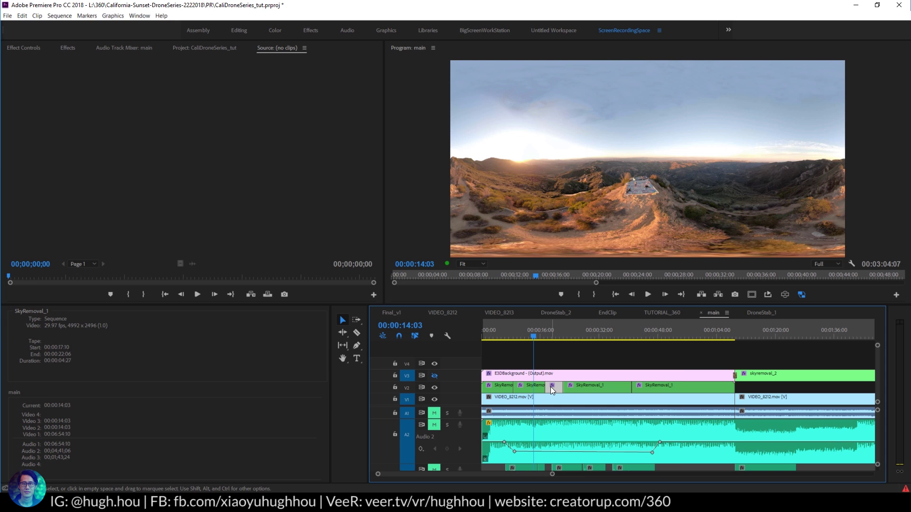
pyautogui.rightClick(550, 387)
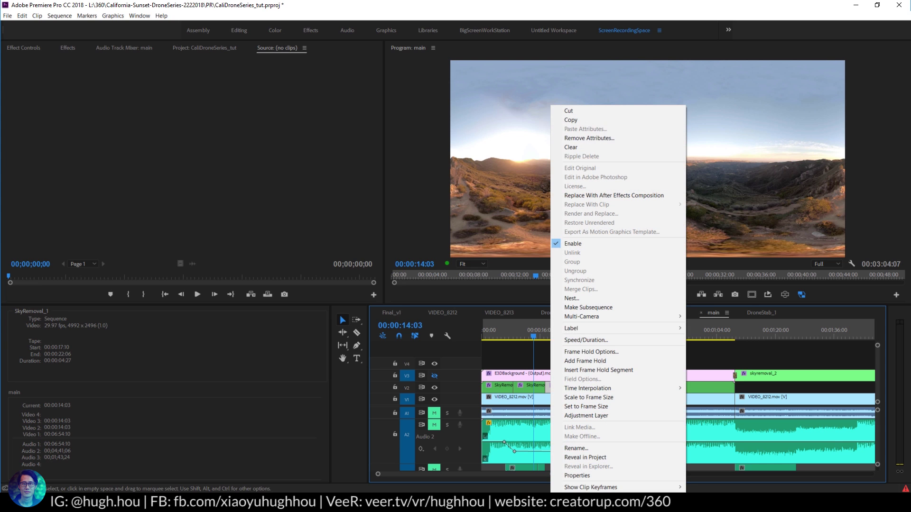
pyautogui.click(582, 197)
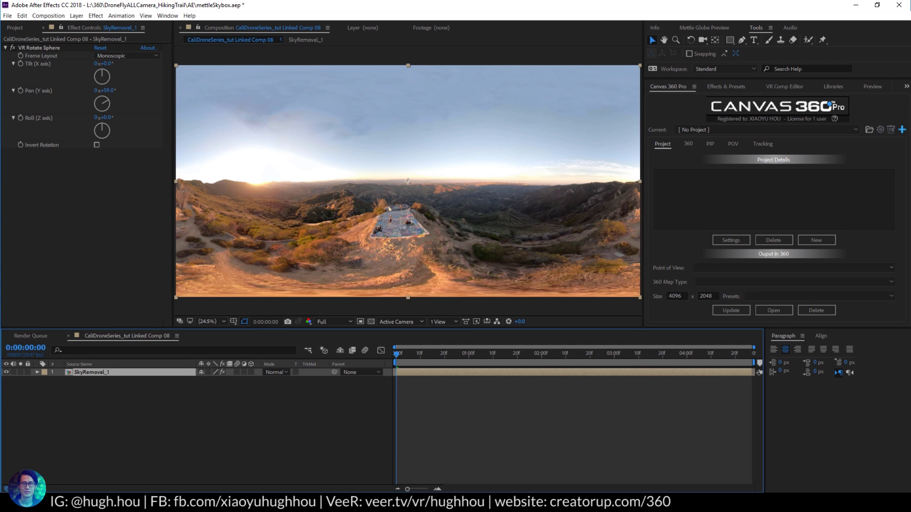
# Open VR Comp Editor and add a 3D edit of the SkyRemoval_1 composition with the option for using 3D plugins enabled.
pyautogui.click(168, 16)
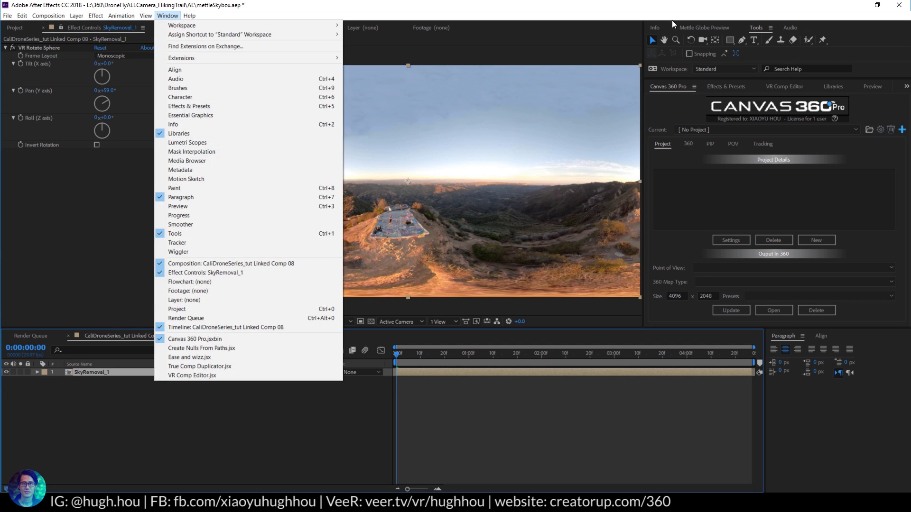
pyautogui.click(181, 376)
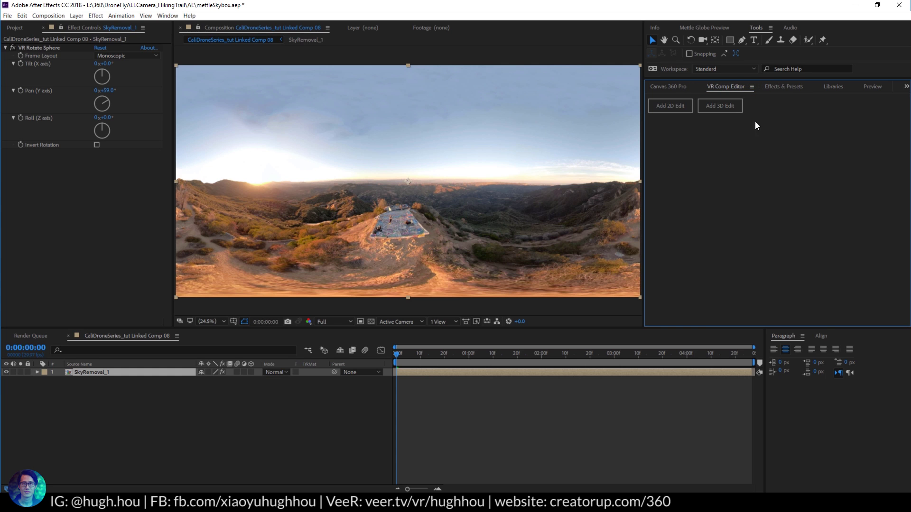
pyautogui.click(718, 106)
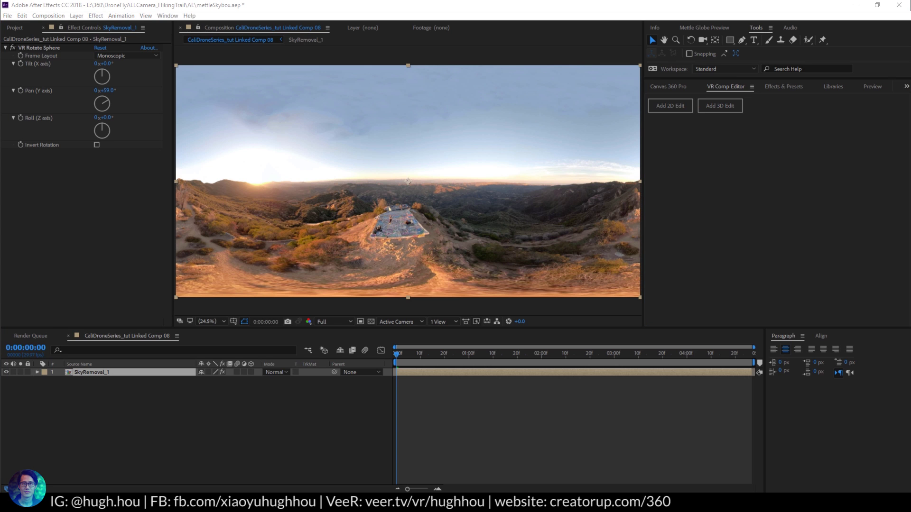
pyautogui.click(597, 114)
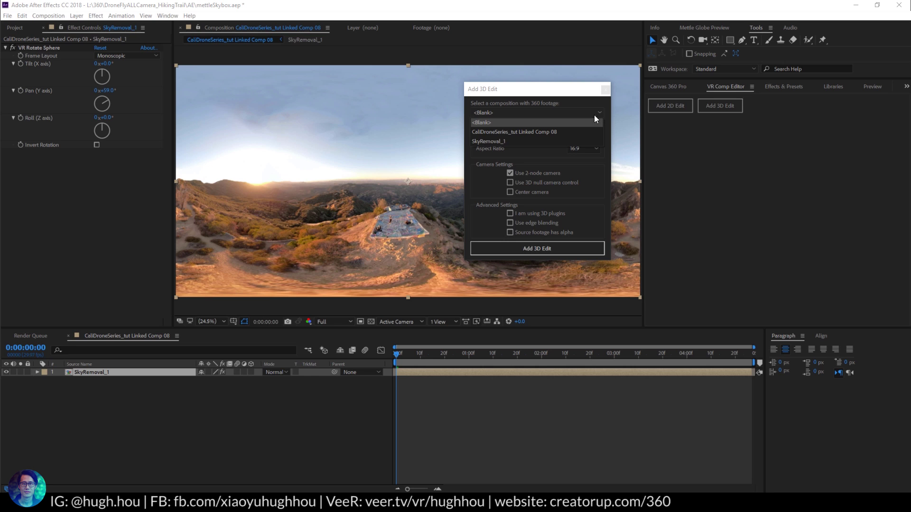
pyautogui.click(483, 141)
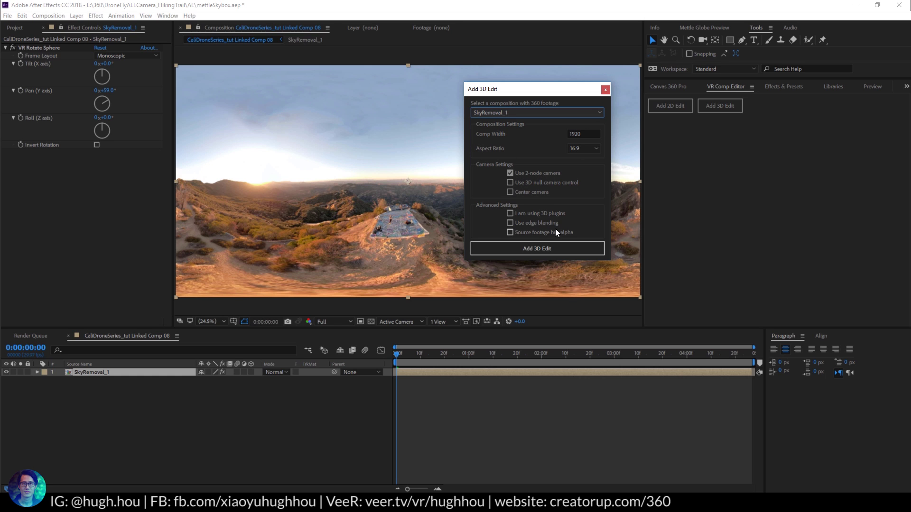
pyautogui.click(511, 212)
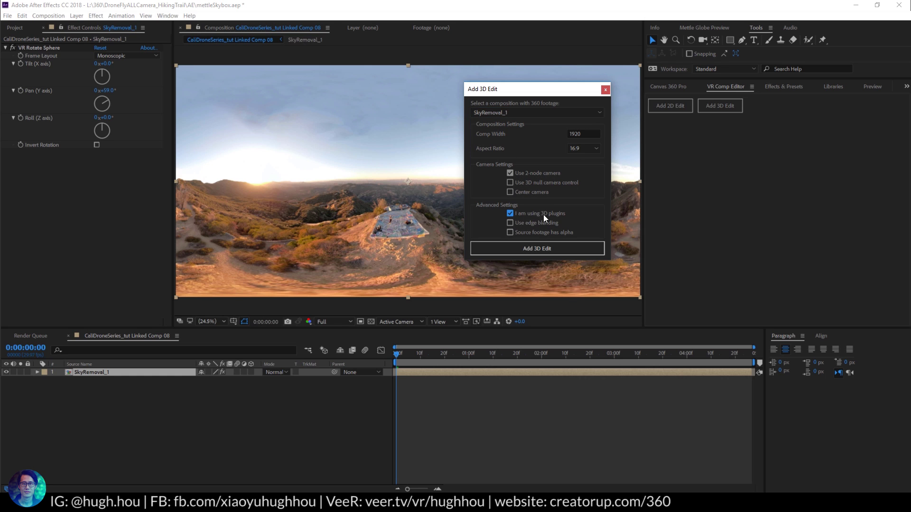
pyautogui.moveTo(561, 90); pyautogui.dragTo(552, 144)
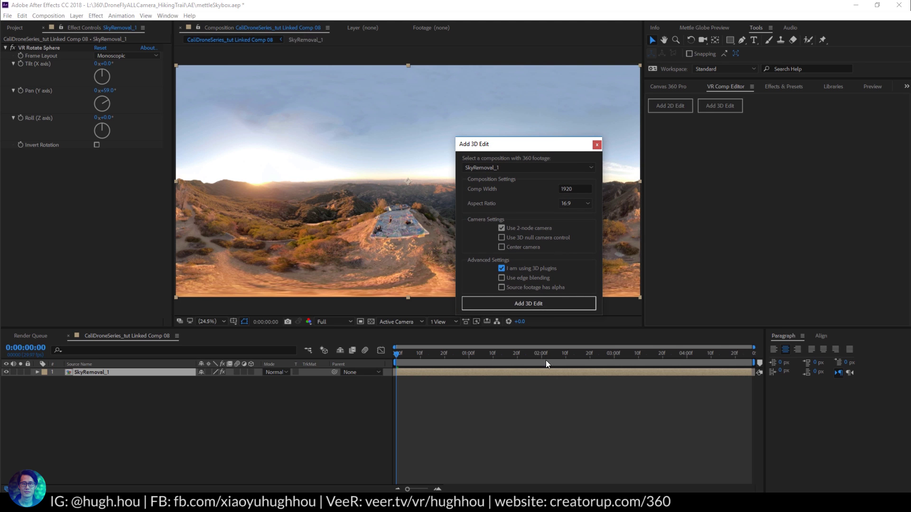
pyautogui.click(530, 304)
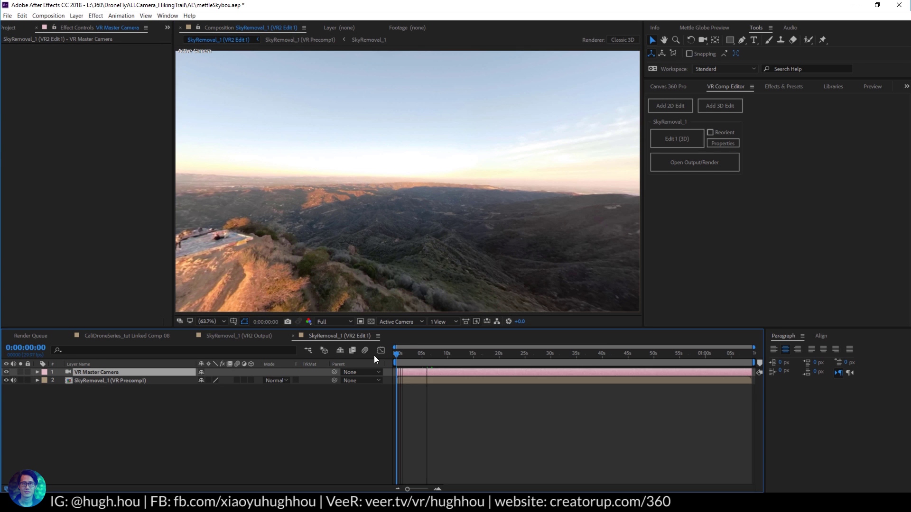
# Apply the AE 3D Camera Tracker to Edit 1 (3D) and create a camera from the solved track.
pyautogui.press('c')
pyautogui.moveTo(378, 201); pyautogui.dragTo(464, 185)
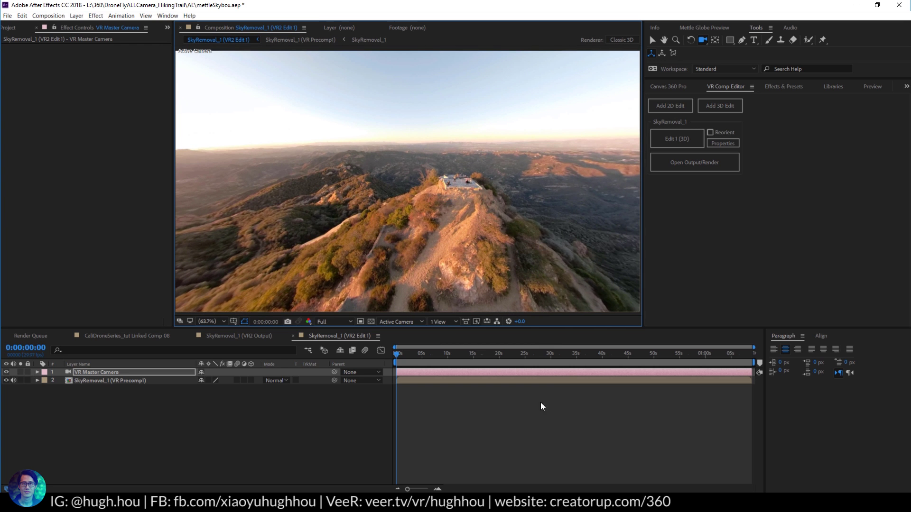
pyautogui.click(722, 143)
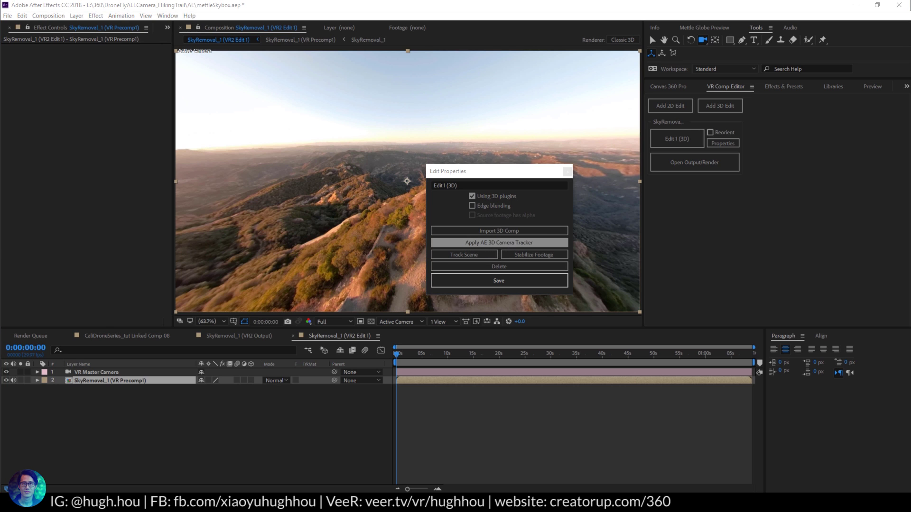
pyautogui.click(515, 246)
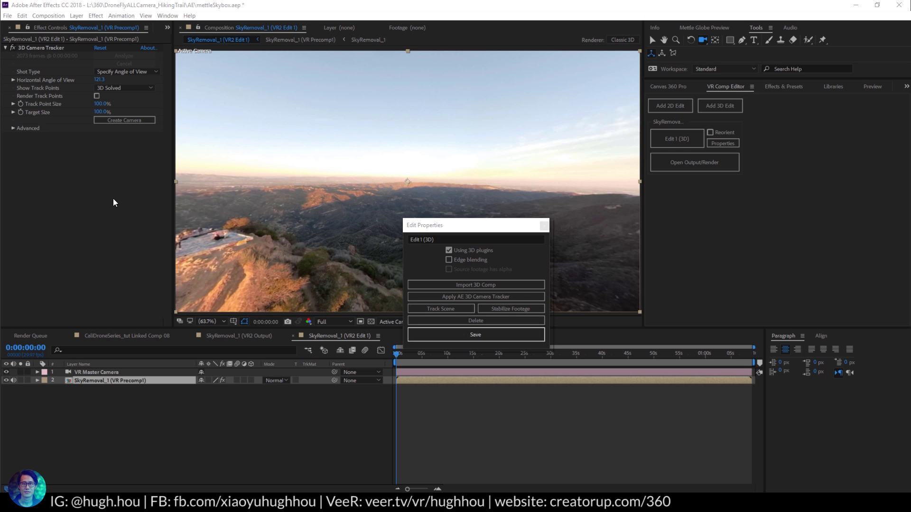
pyautogui.click(115, 120)
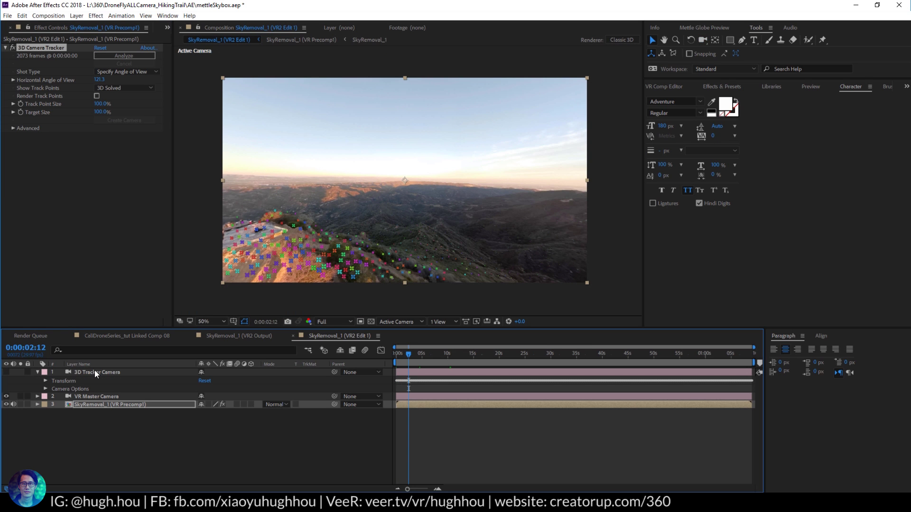
# Create a null from the track points on the hilltop platform at 0:00:02:12.
pyautogui.rightClick(264, 238)
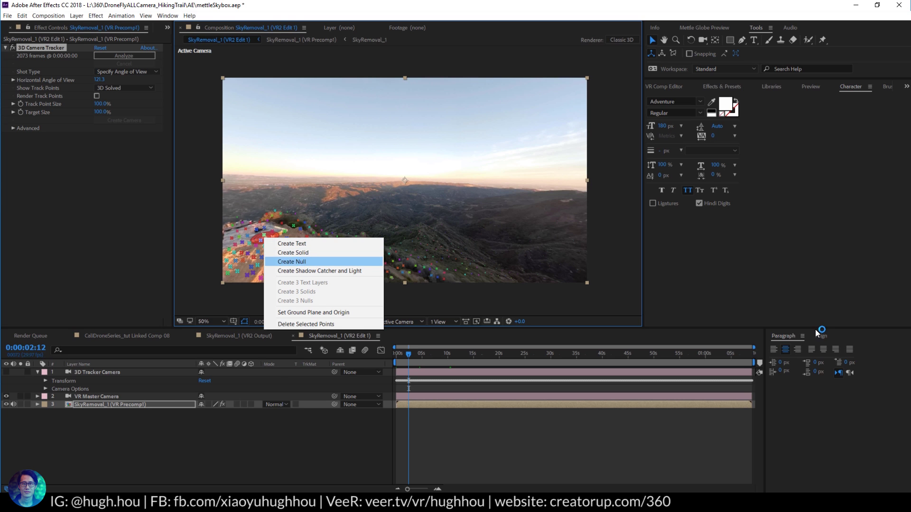
pyautogui.click(291, 262)
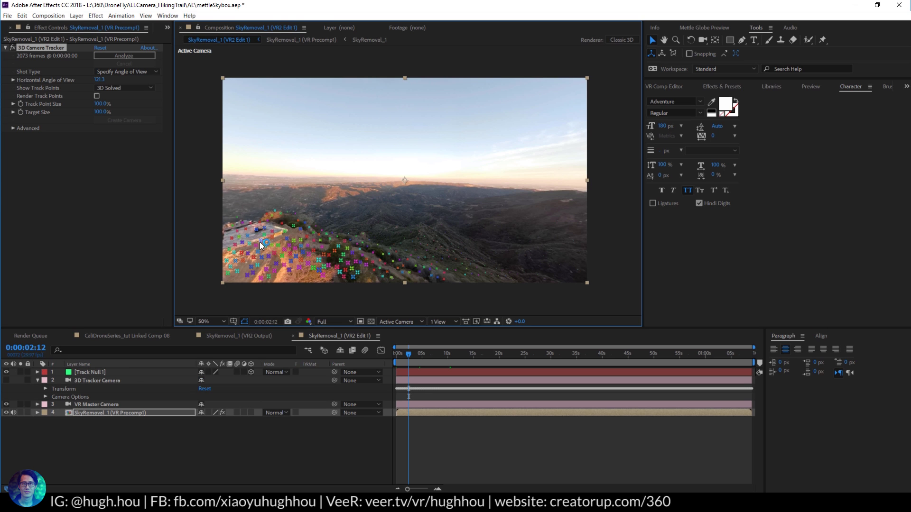
pyautogui.click(90, 373)
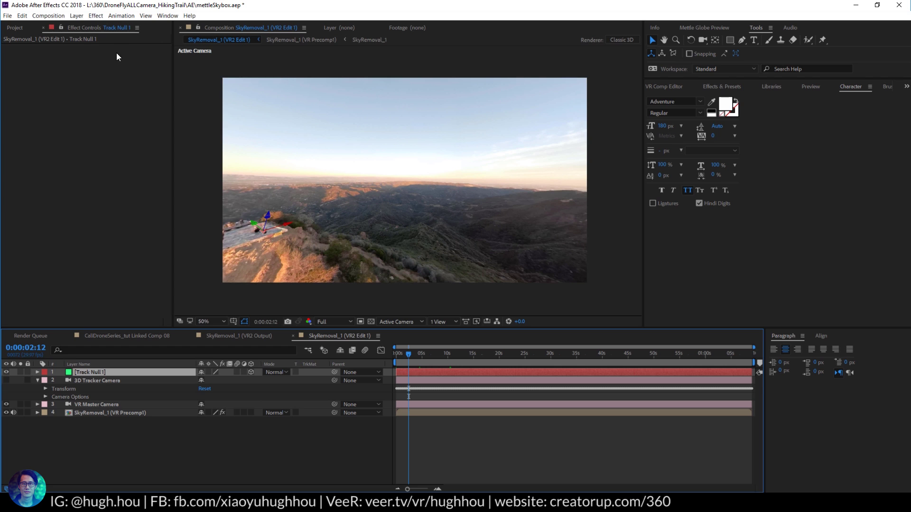
# Create a text layer containing the creator's first name and make it a 3D layer.
pyautogui.click(76, 16)
pyautogui.moveTo(96, 29)
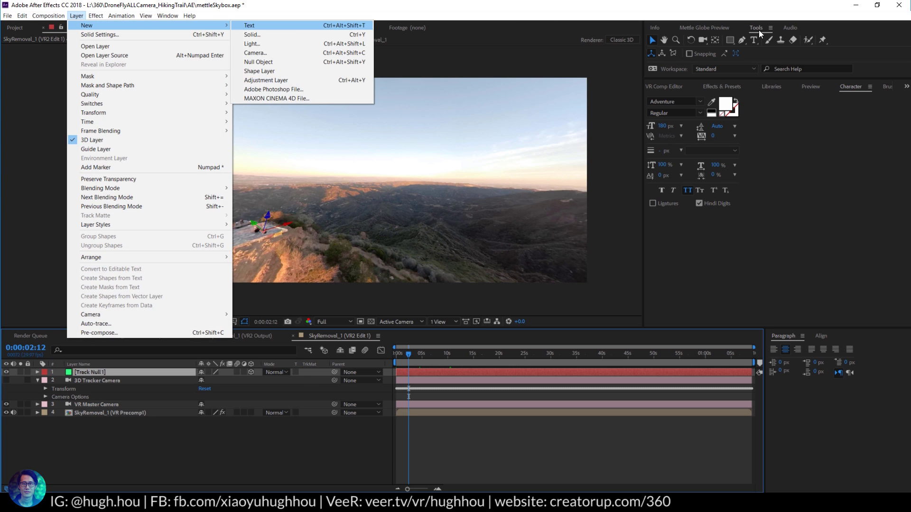
pyautogui.click(246, 26)
pyautogui.write('hugh')
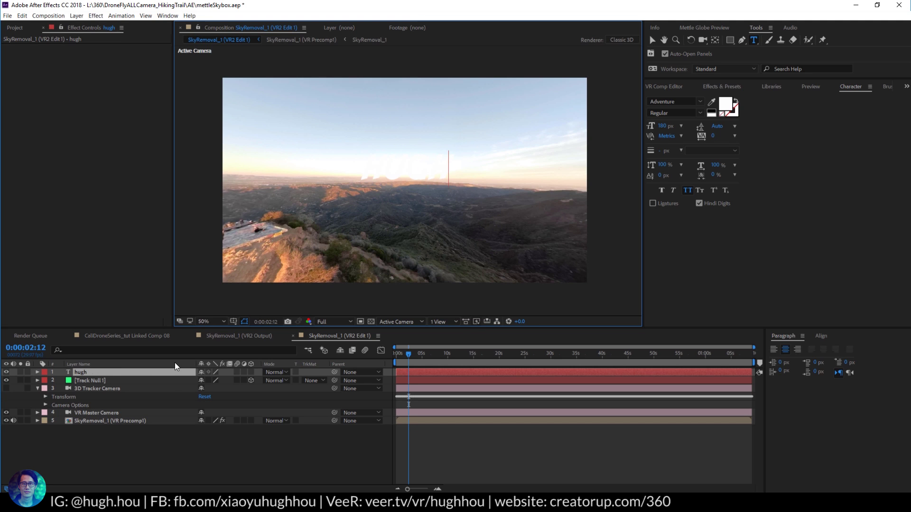
pyautogui.click(250, 373)
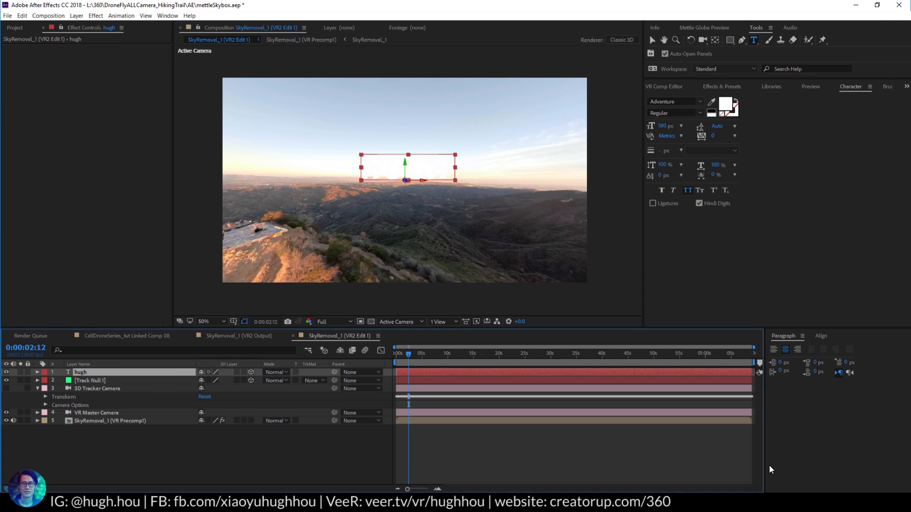
pyautogui.press('v')
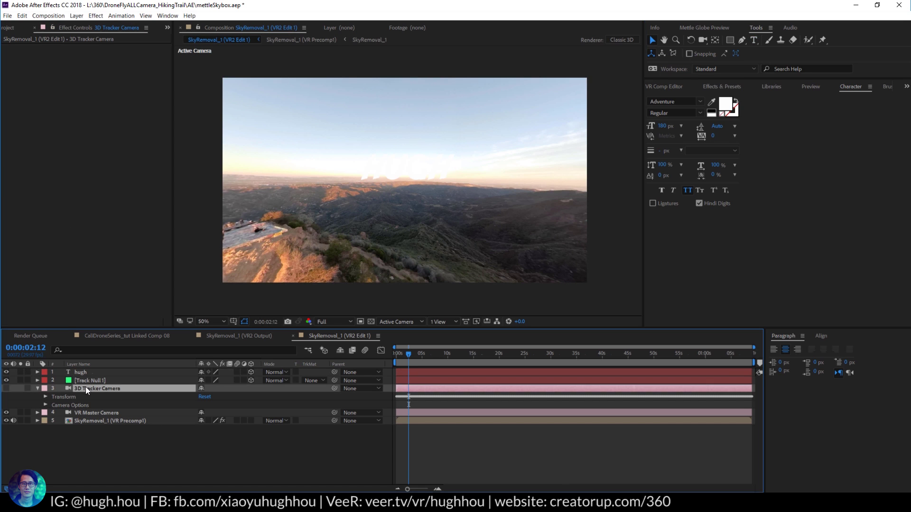
# Copy the track null's position onto the text layer so the text sits on the platform.
pyautogui.click(86, 381)
pyautogui.press('p')
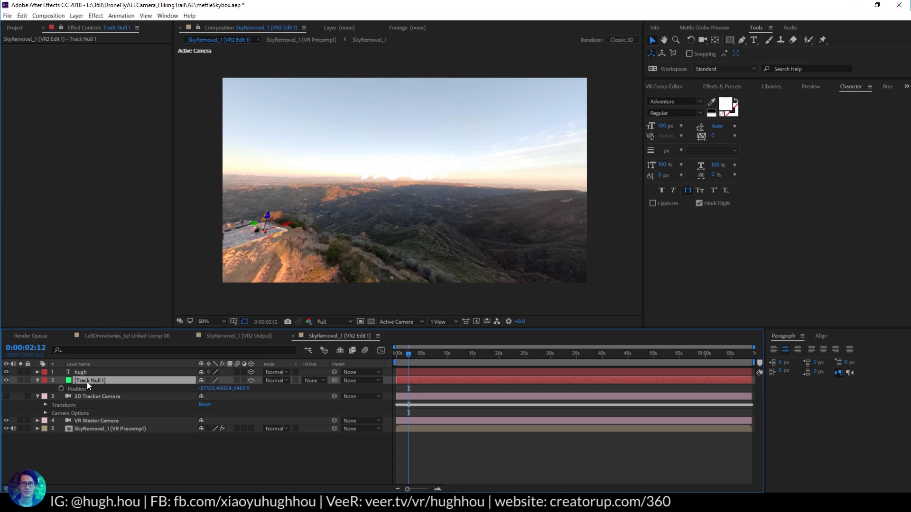
pyautogui.click(75, 389)
pyautogui.click(85, 373)
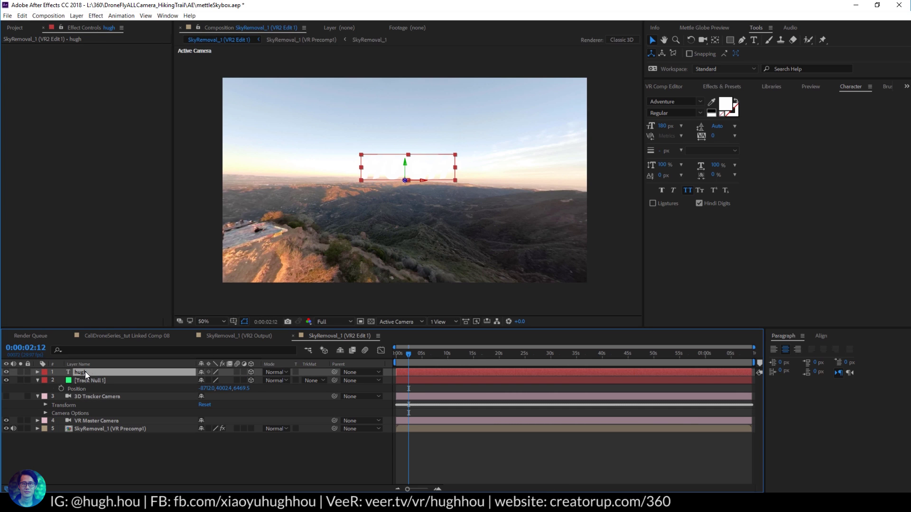
pyautogui.hotkey('ctrl', 'v')
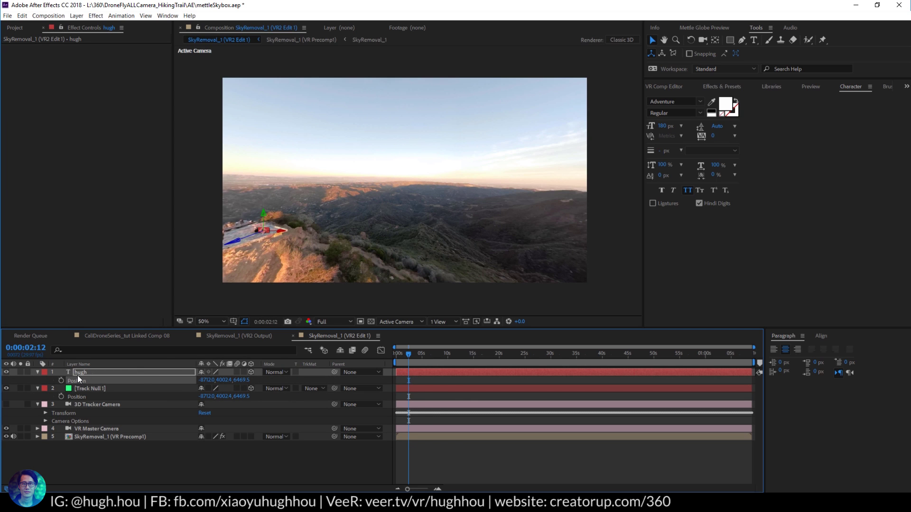
# Scale the text layer to 1417% and set its X rotation to 3° and Y rotation to 27°.
pyautogui.press('r')
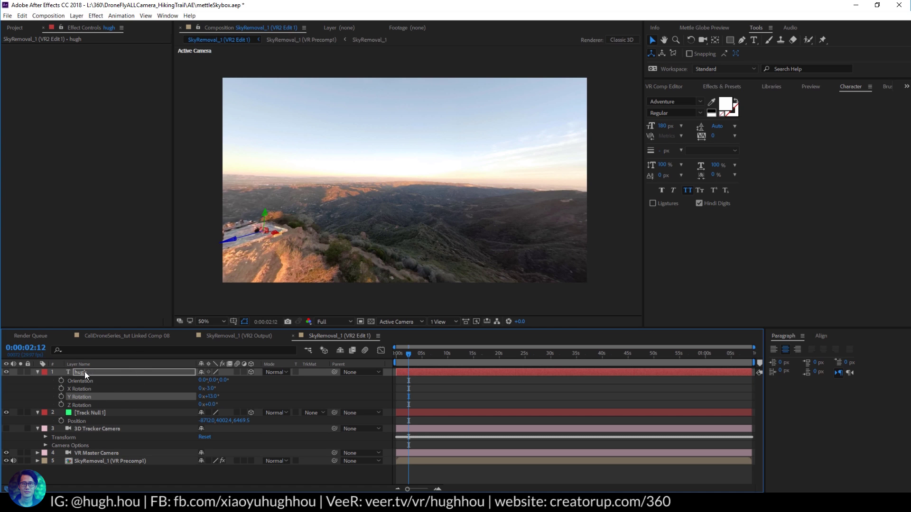
pyautogui.press('s')
pyautogui.moveTo(213, 380); pyautogui.dragTo(749, 285)
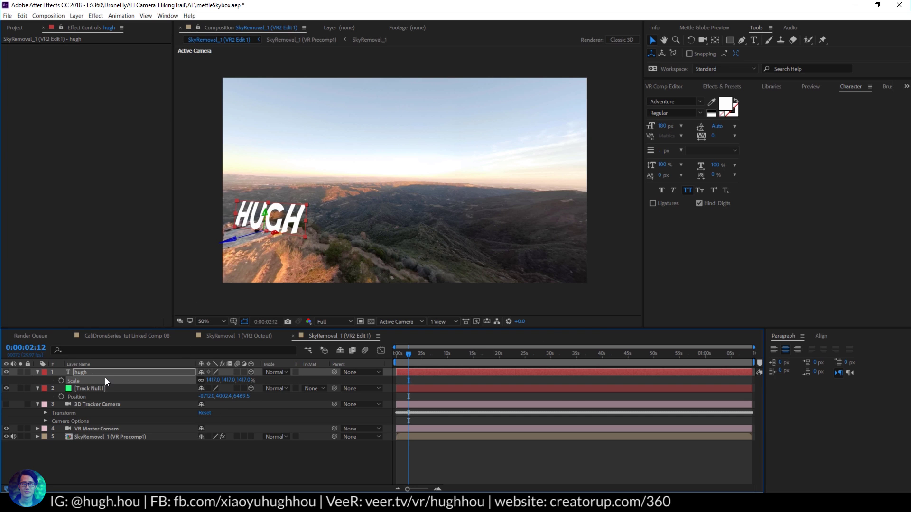
pyautogui.press('r')
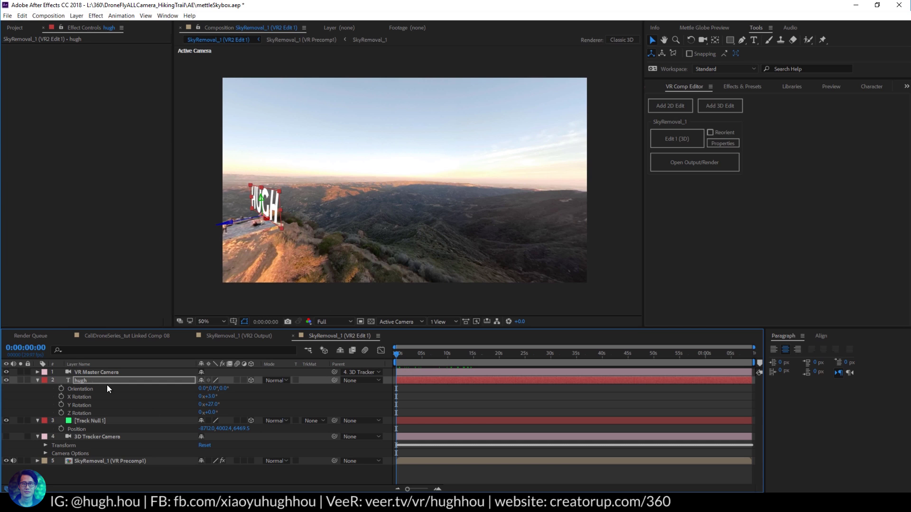
# Run Track Scene on Edit 1 (3D) from its edit properties.
pyautogui.click(723, 144)
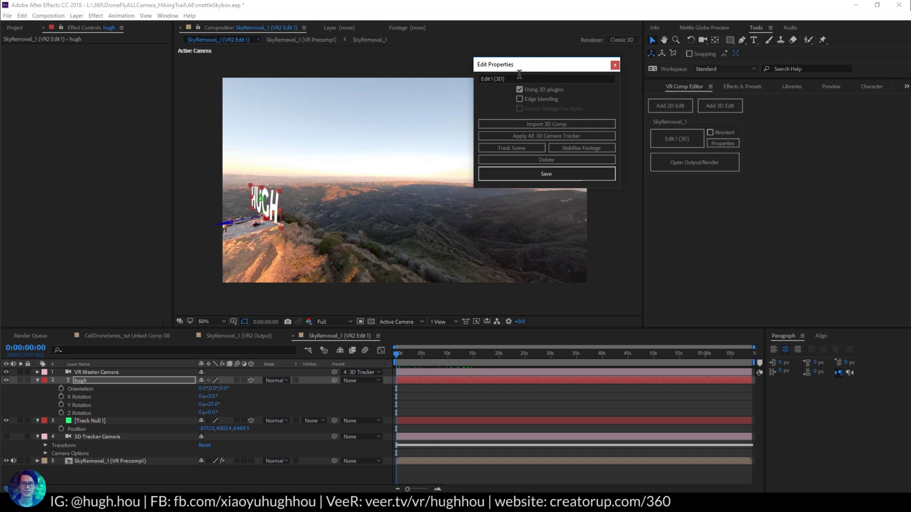
pyautogui.moveTo(519, 67); pyautogui.dragTo(506, 140)
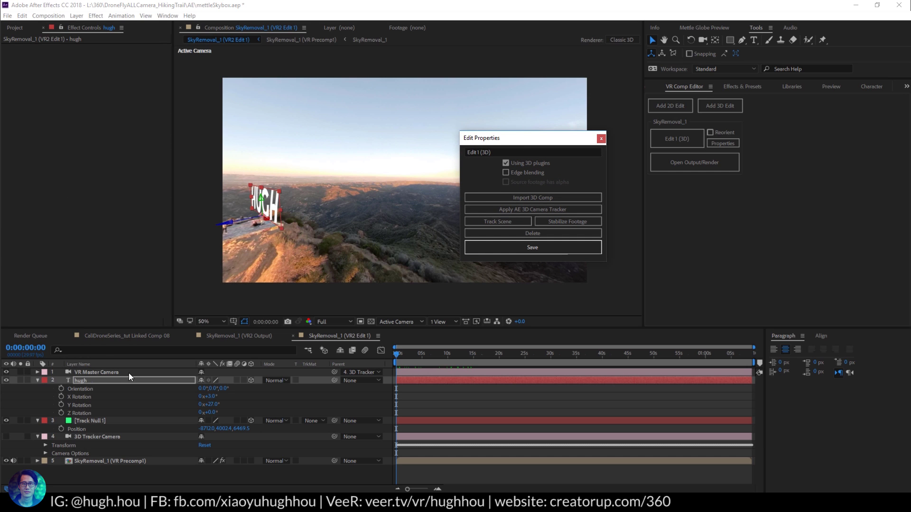
pyautogui.click(519, 221)
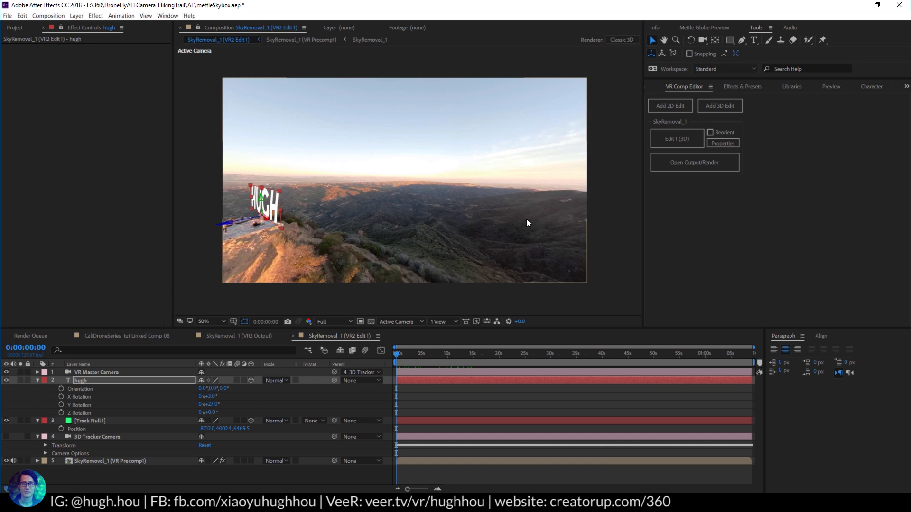
# Scrub to 0:00:02:26 to check the tracked text and set its Y rotation to -64°.
pyautogui.moveTo(398, 354); pyautogui.dragTo(405, 378)
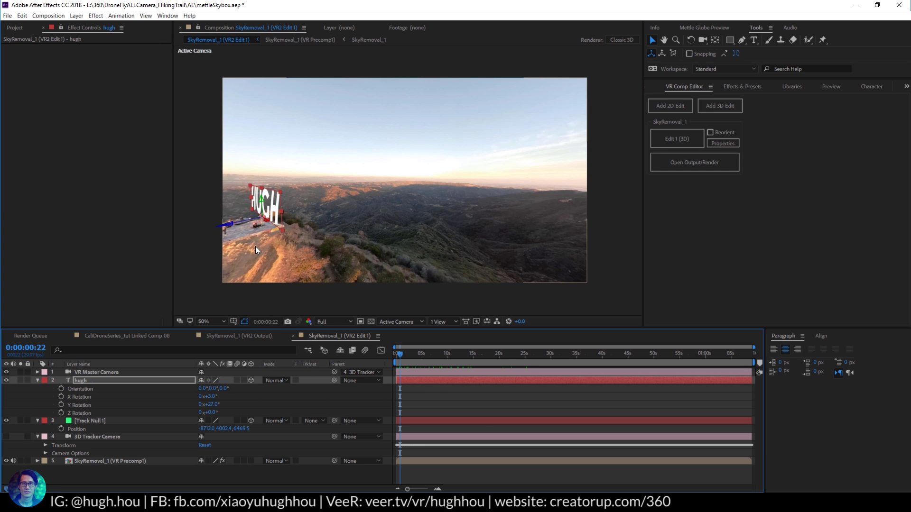
pyautogui.moveTo(402, 354)
pyautogui.mouseDown()
pyautogui.moveTo(432, 356)
pyautogui.moveTo(411, 363)
pyautogui.mouseUp()
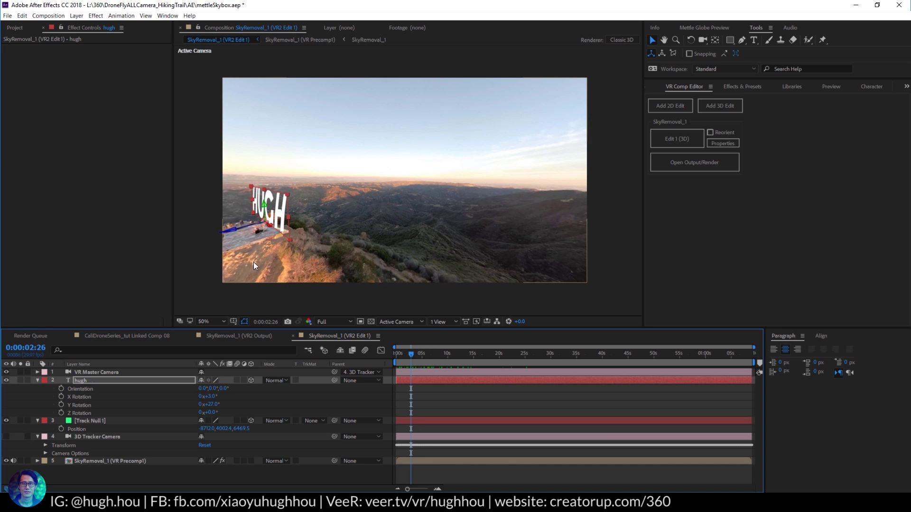
pyautogui.moveTo(212, 405)
pyautogui.mouseDown()
pyautogui.moveTo(226, 403)
pyautogui.moveTo(184, 416)
pyautogui.moveTo(212, 397)
pyautogui.mouseUp()
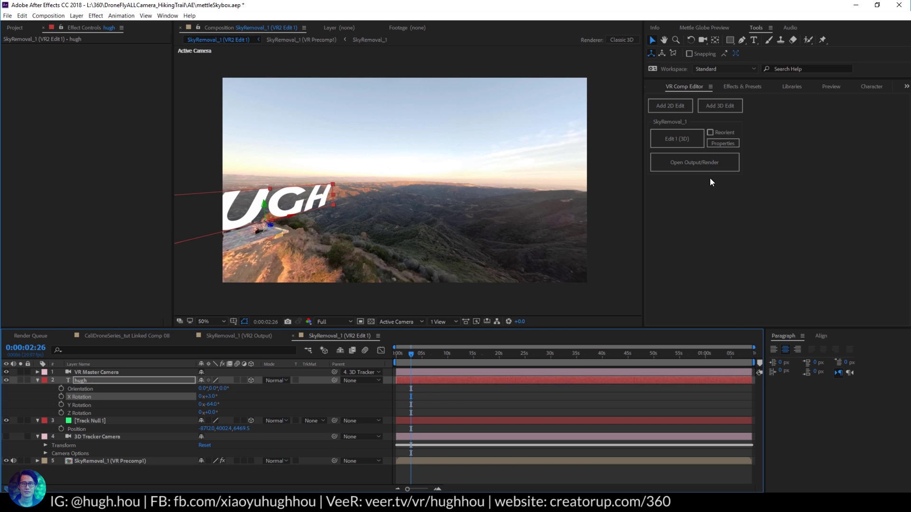
# Open the 360 output composition of SkyRemoval_1 and check the text over the platform at 0:00:05:08 and 0:00:01:25.
pyautogui.click(694, 166)
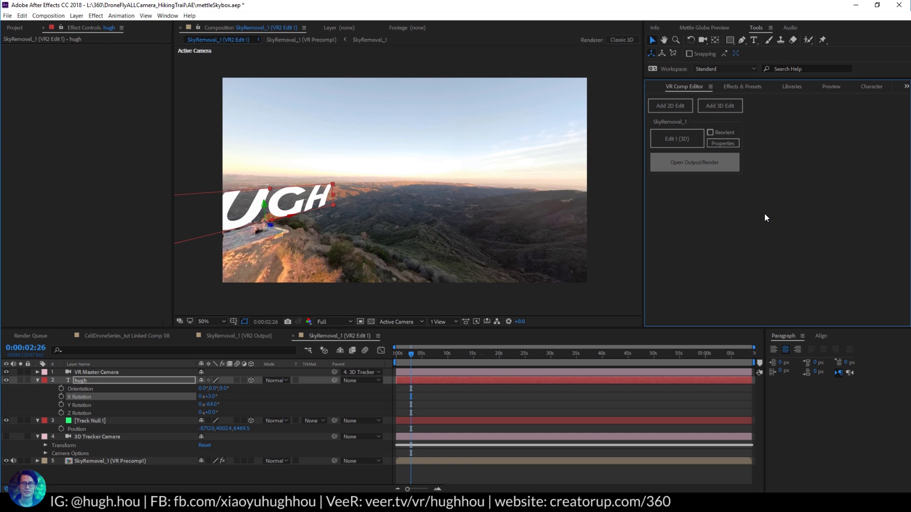
pyautogui.moveTo(465, 352); pyautogui.dragTo(423, 373)
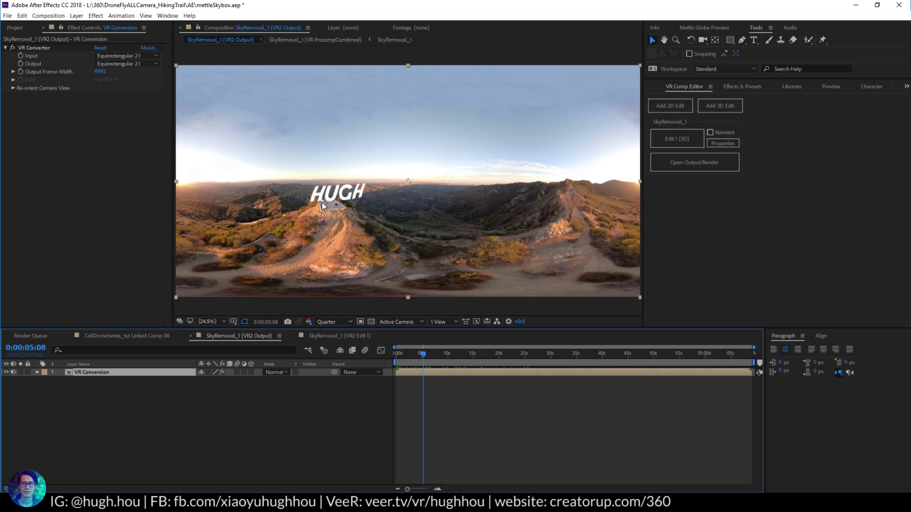
pyautogui.moveTo(440, 353); pyautogui.dragTo(406, 359)
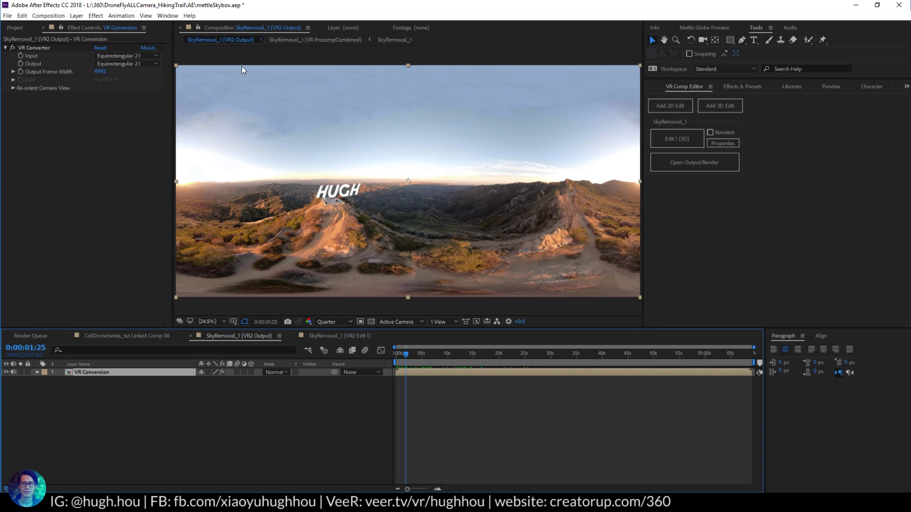
# Show the Mettle Globe Preview and enlarge it so the 360 sphere is displayed large.
pyautogui.click(168, 15)
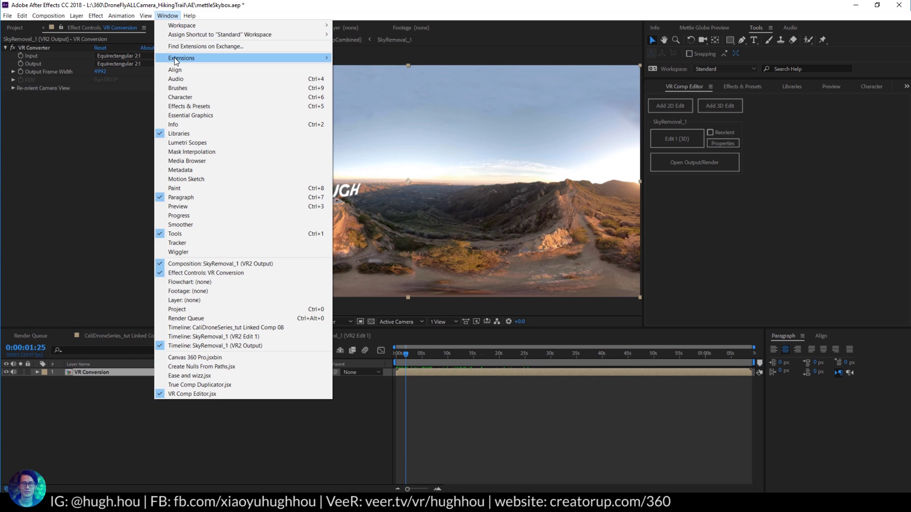
pyautogui.moveTo(176, 59)
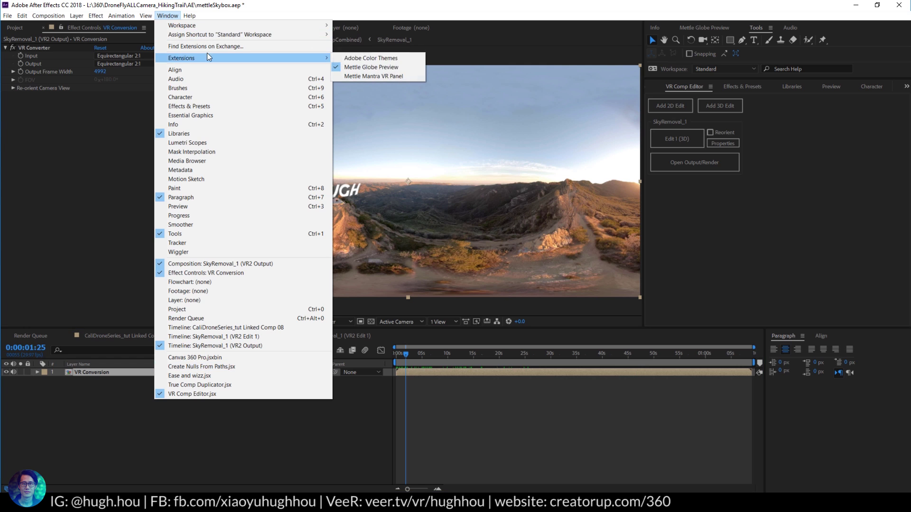
pyautogui.click(383, 69)
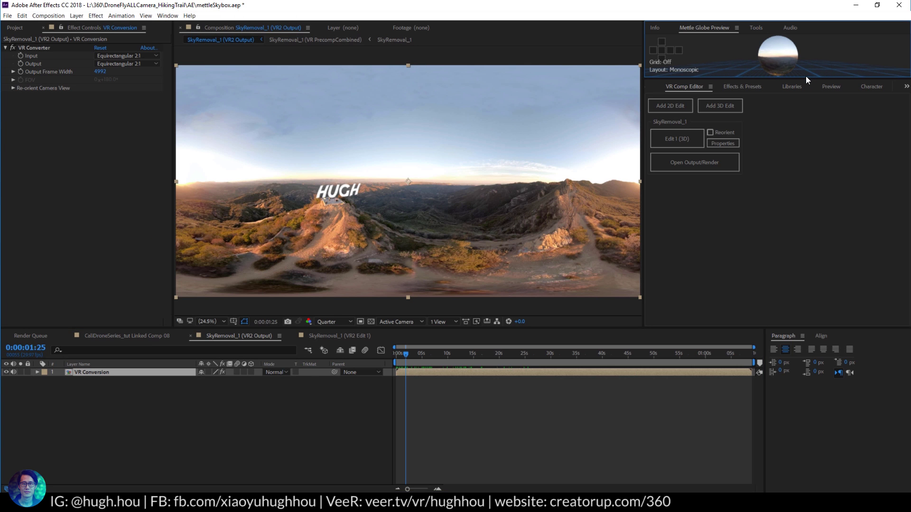
pyautogui.moveTo(802, 78); pyautogui.dragTo(802, 231)
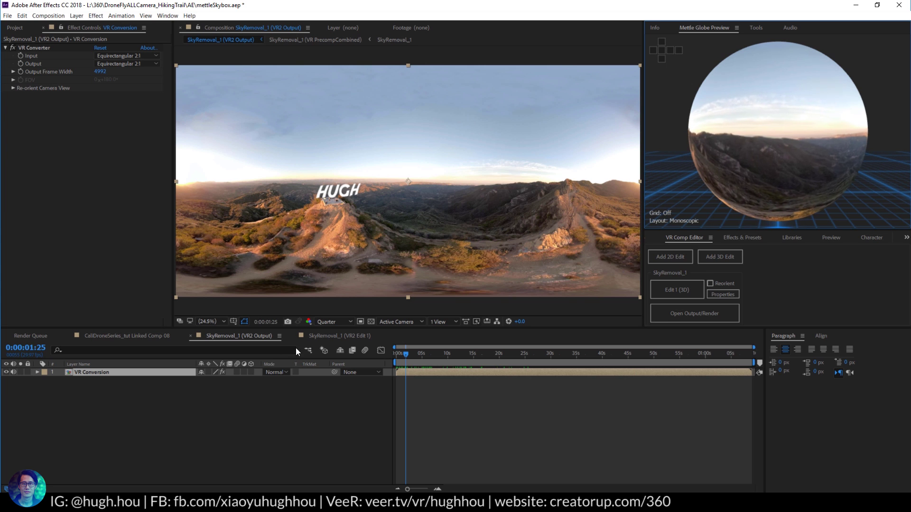
# Go to 0:00:00:06 and turn the globe preview from inside the sphere to face the text on the hilltop platform.
pyautogui.moveTo(406, 353); pyautogui.dragTo(400, 361)
pyautogui.moveTo(784, 133)
pyautogui.mouseDown()
pyautogui.moveTo(707, 146)
pyautogui.moveTo(722, 132)
pyautogui.moveTo(835, 104)
pyautogui.moveTo(847, 117)
pyautogui.moveTo(753, 144)
pyautogui.moveTo(767, 148)
pyautogui.moveTo(768, 159)
pyautogui.moveTo(736, 155)
pyautogui.moveTo(796, 145)
pyautogui.mouseUp()
pyautogui.scroll(5, 734, 156)
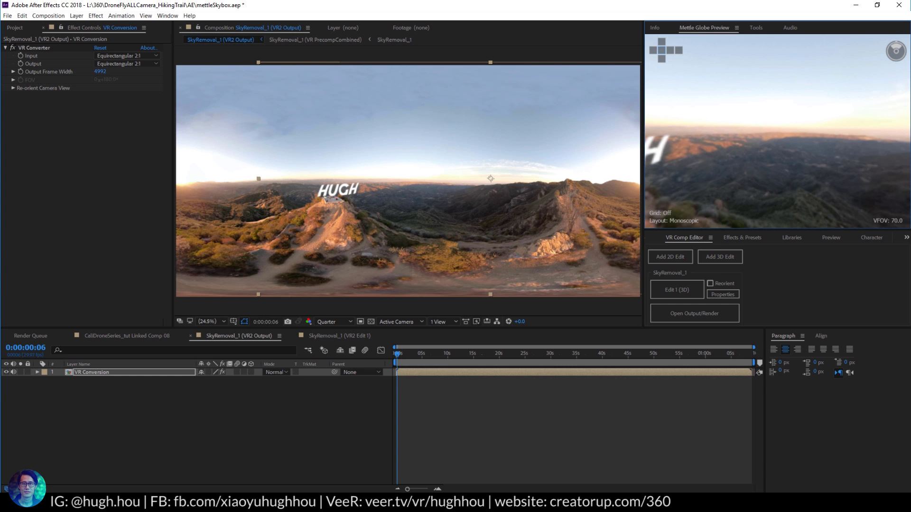
pyautogui.moveTo(683, 192); pyautogui.dragTo(827, 165)
# Play back the output to check the tracked text in the globe preview, widen the preview and return to 0:00:00:00.
pyautogui.press('space')
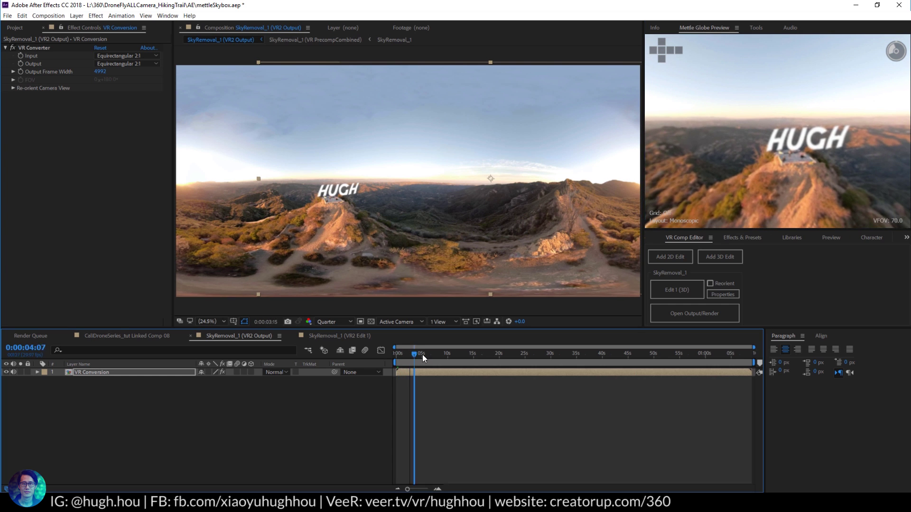
pyautogui.press('space')
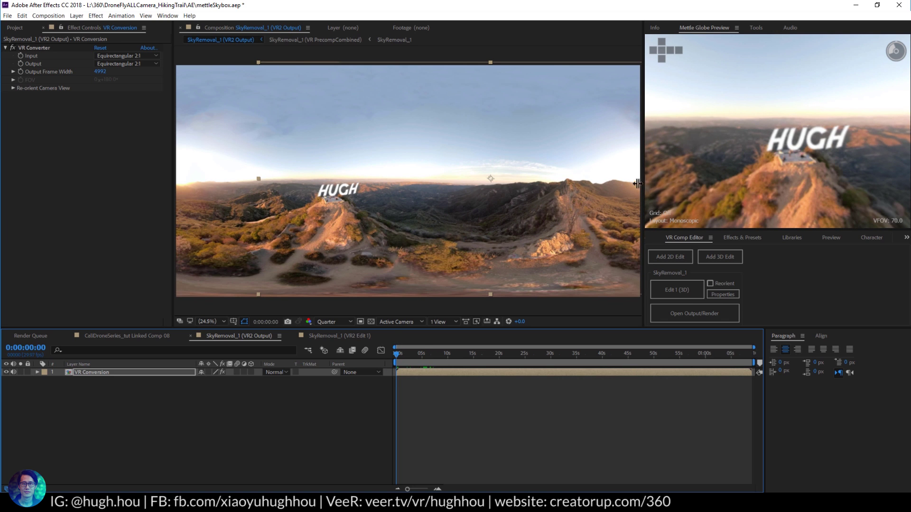
pyautogui.moveTo(644, 181); pyautogui.dragTo(621, 182)
pyautogui.moveTo(433, 354); pyautogui.dragTo(388, 359)
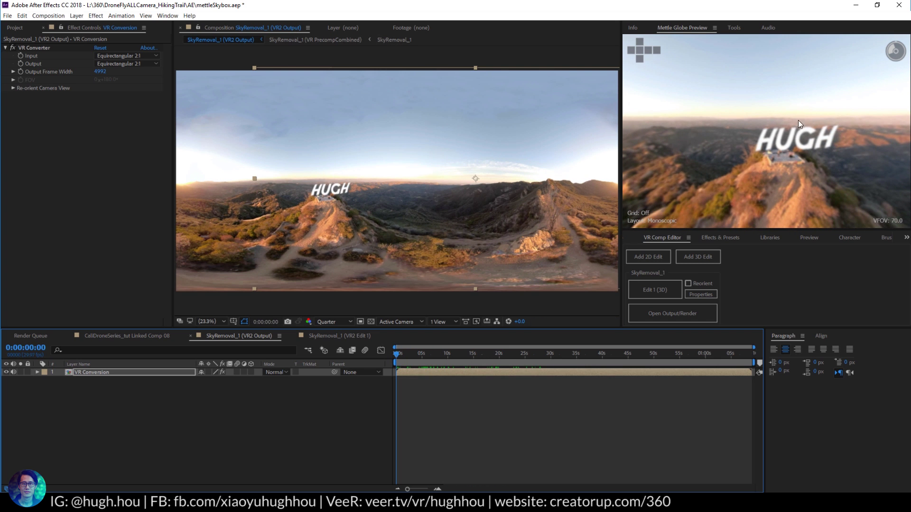